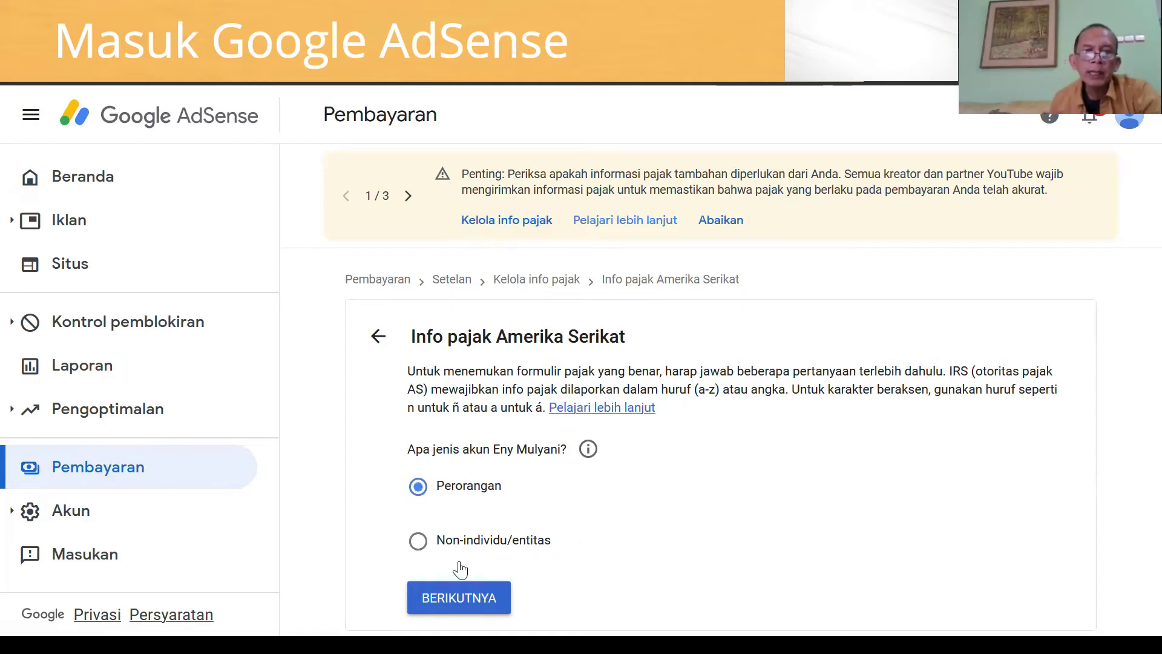
- Confirm Perorangan as the individual account type and continue
{"action": "left_click", "coordinate": [478, 609]}
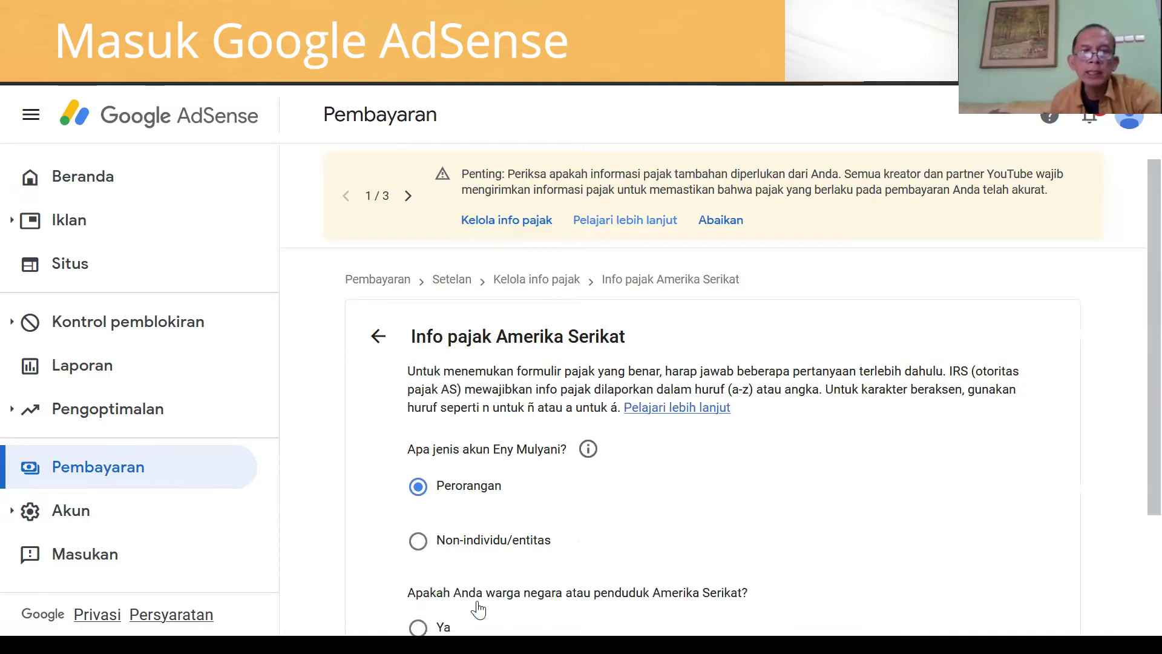
- Answer Tidak to the US citizen question and select the W-8BEN form type
{"action": "scroll", "coordinate": [1132, 327], "scroll_direction": "down", "scroll_amount": 1}
{"action": "scroll", "coordinate": [1132, 370], "scroll_direction": "down", "scroll_amount": 2}
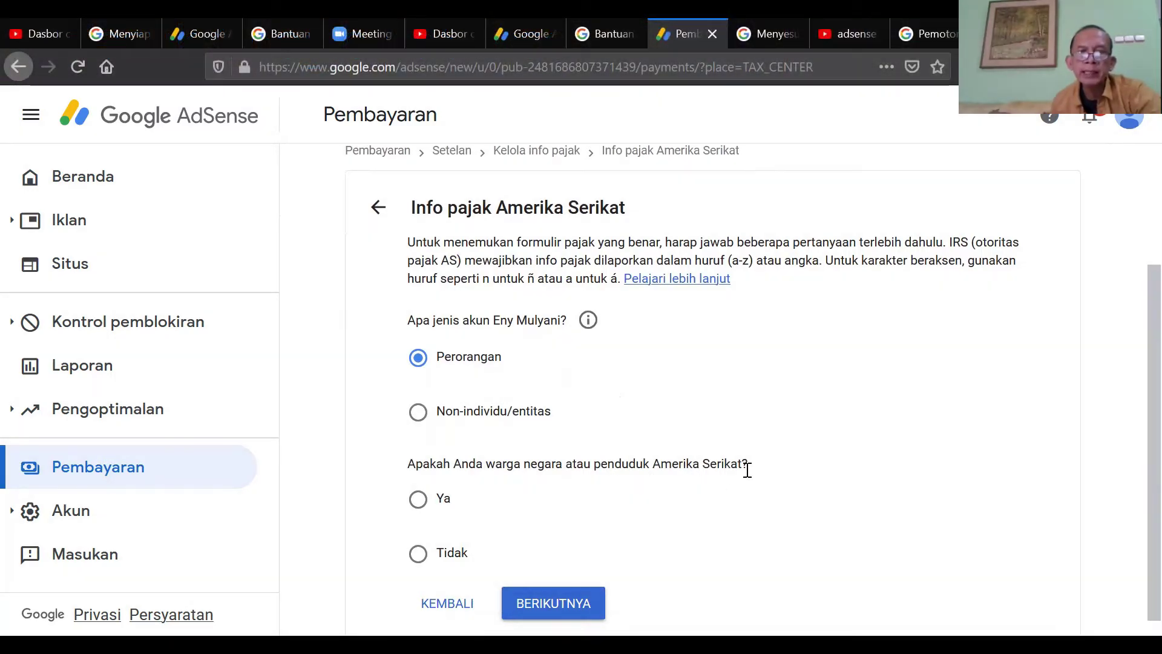
{"action": "left_click", "coordinate": [418, 554]}
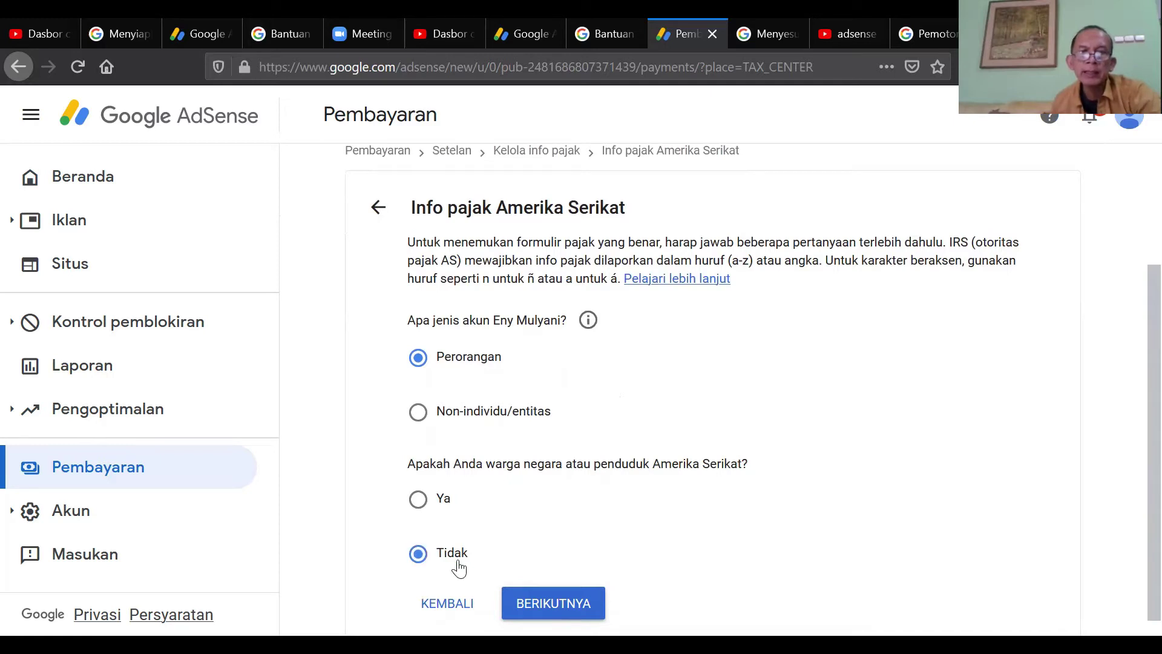
{"action": "left_click", "coordinate": [546, 605]}
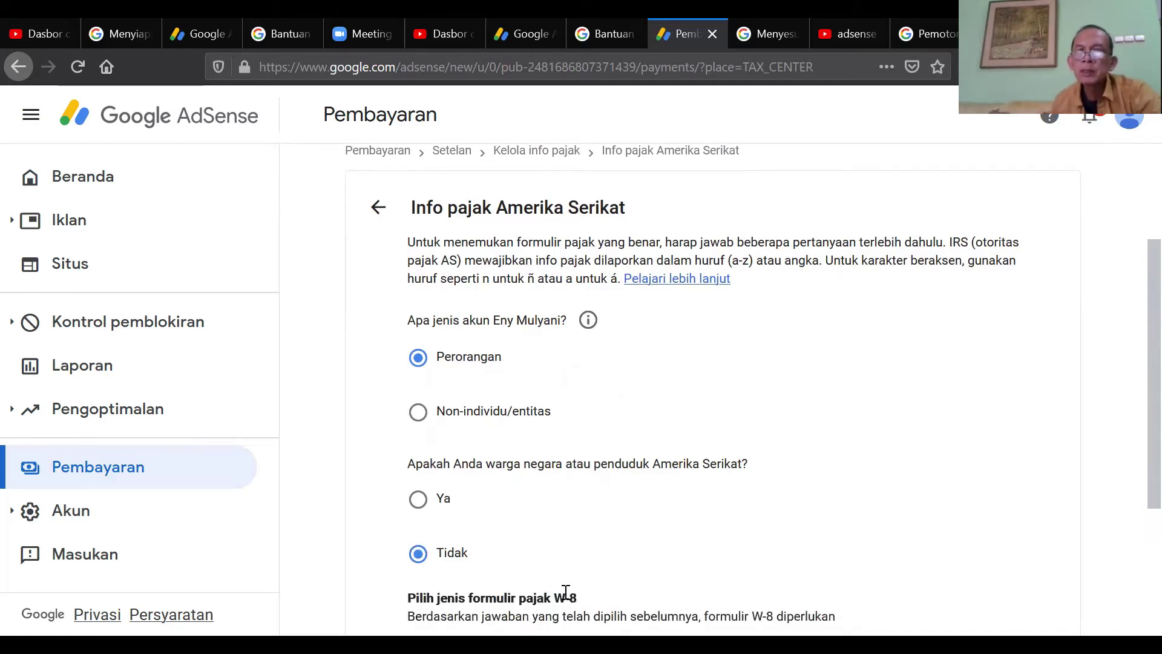
{"action": "scroll", "coordinate": [1132, 358], "scroll_direction": "down", "scroll_amount": 5}
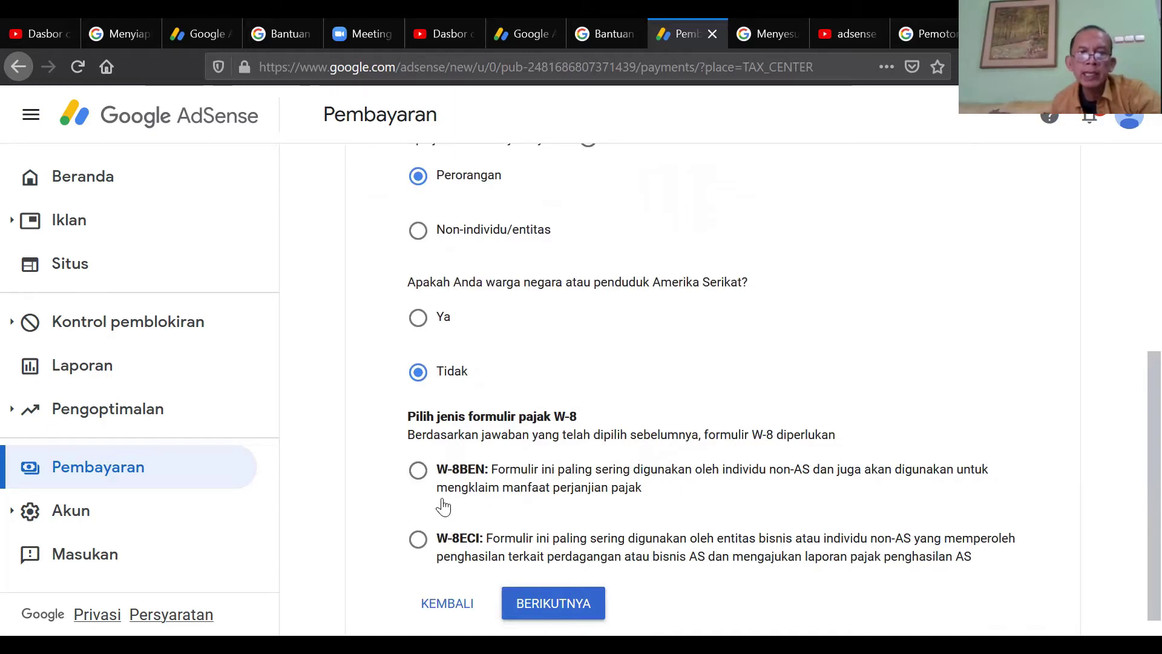
{"action": "left_click", "coordinate": [421, 475]}
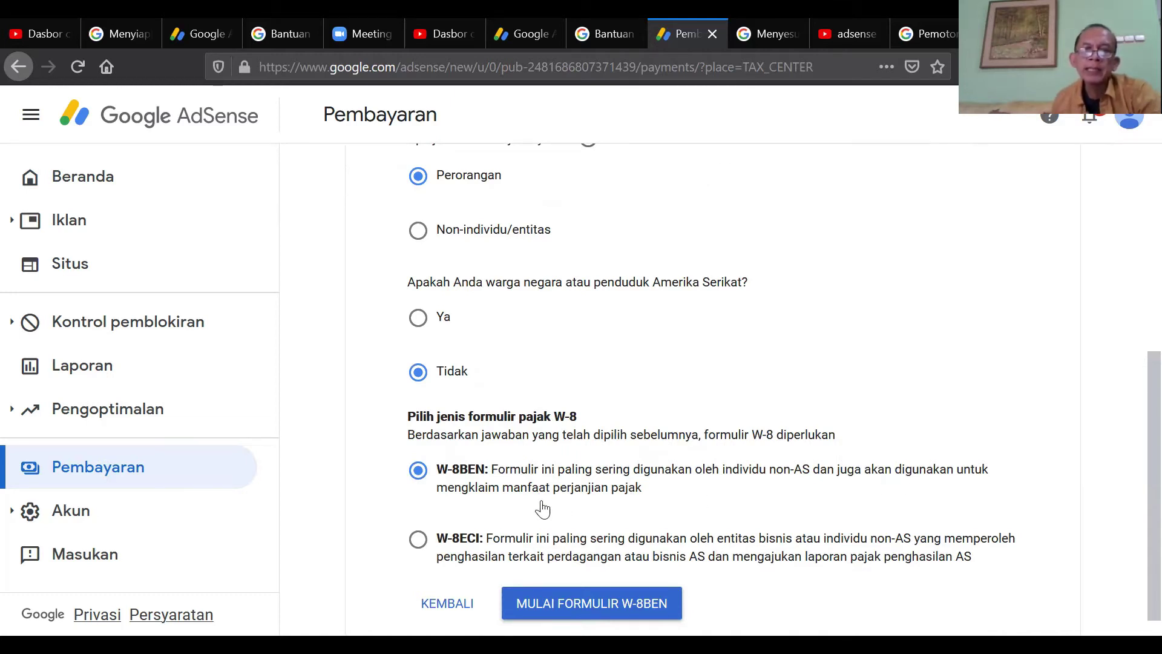
- Start the W-8BEN form, enter the individual's name and set the country to Indonesia
{"action": "left_click", "coordinate": [581, 604]}
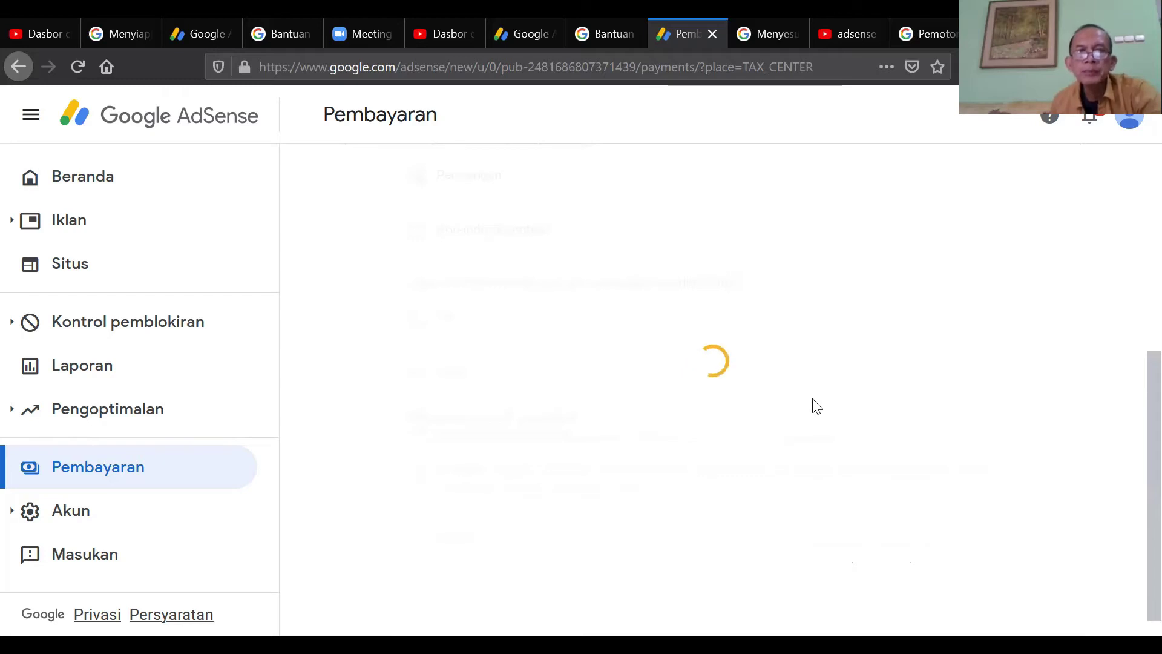
{"action": "triple_click", "coordinate": [604, 190]}
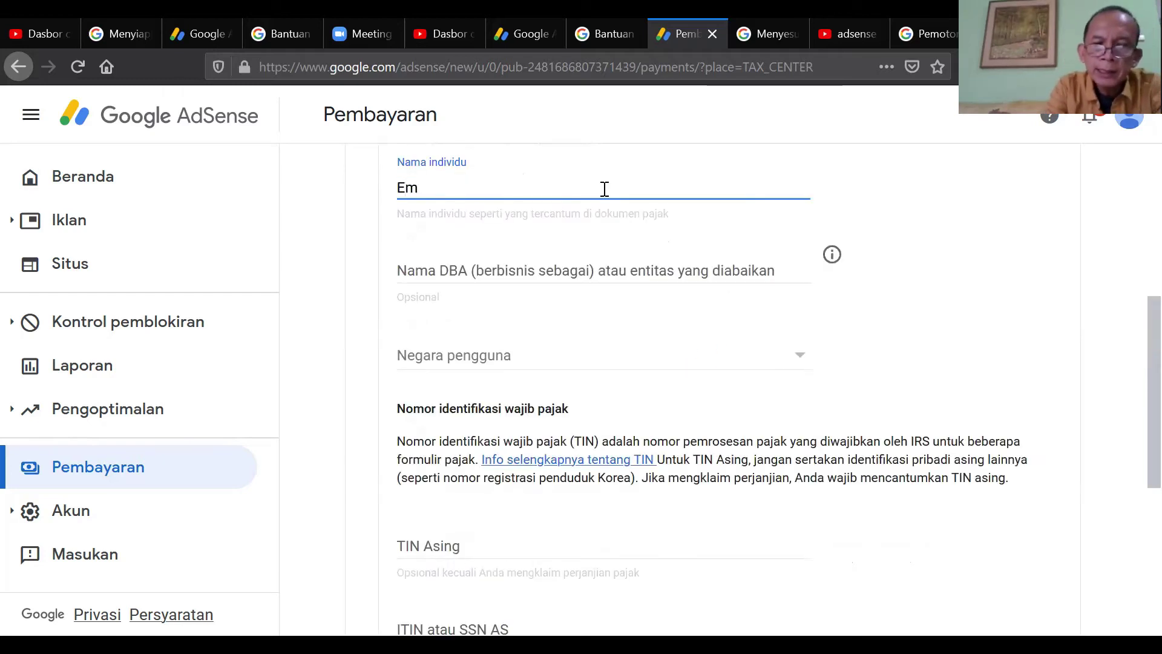
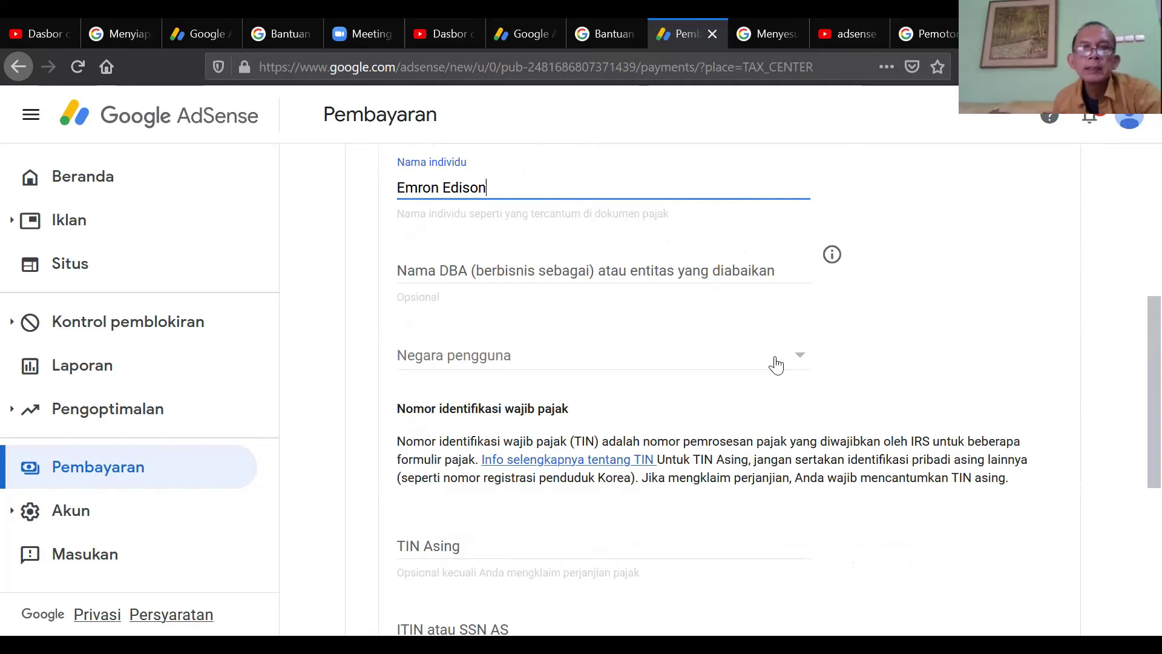
{"action": "left_click", "coordinate": [791, 361]}
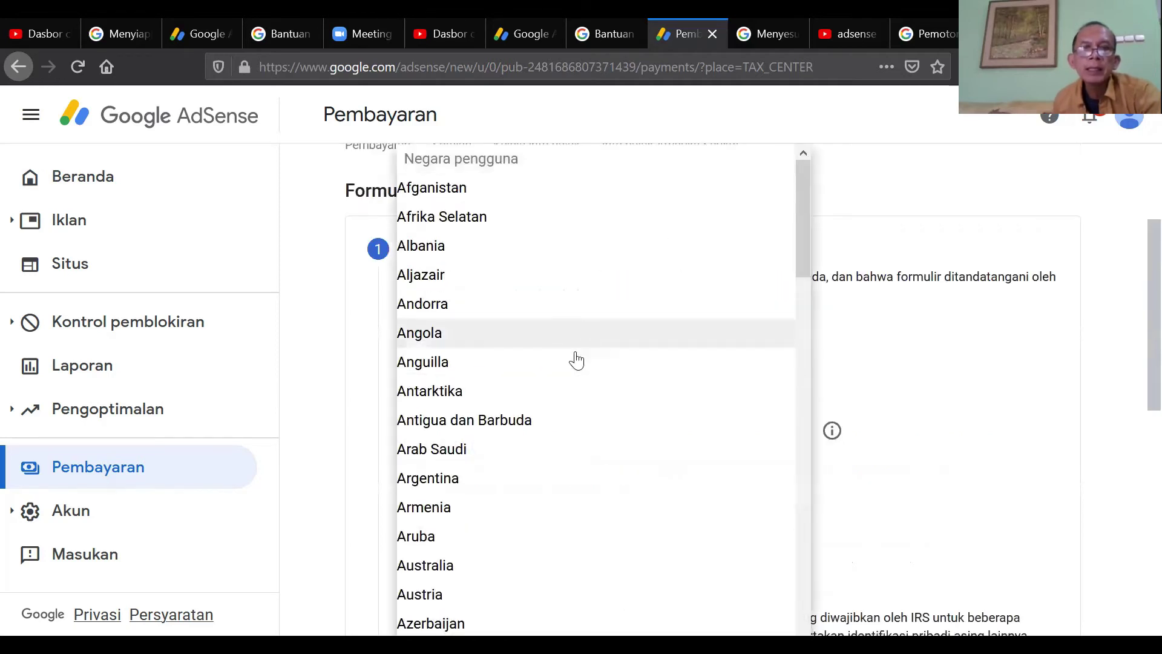
{"action": "left_click_drag", "start_coordinate": [798, 217], "coordinate": [786, 452]}
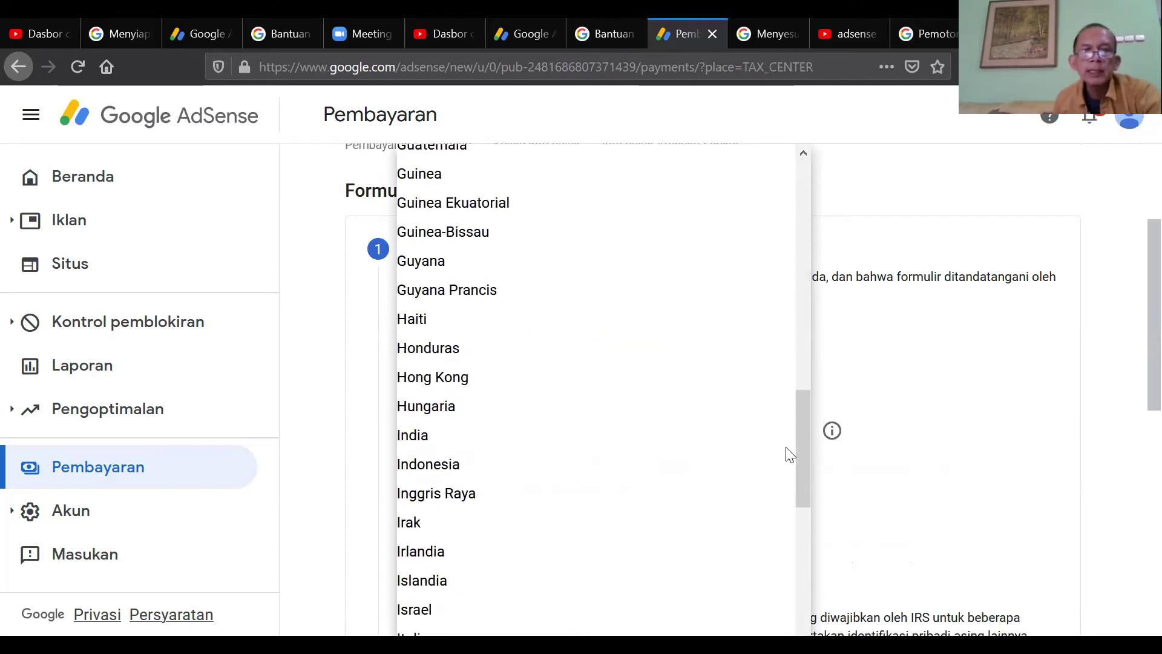
{"action": "left_click", "coordinate": [517, 477]}
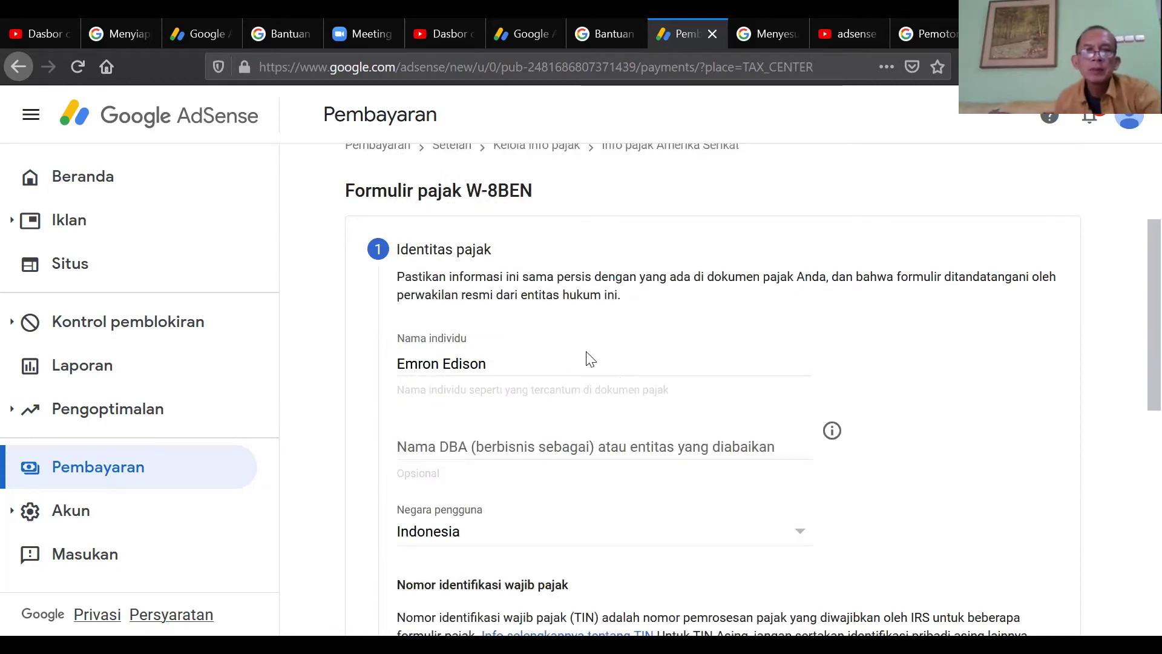
- Leave the DBA name blank, enter the foreign TIN, and continue to the address step
{"action": "left_click", "coordinate": [482, 445]}
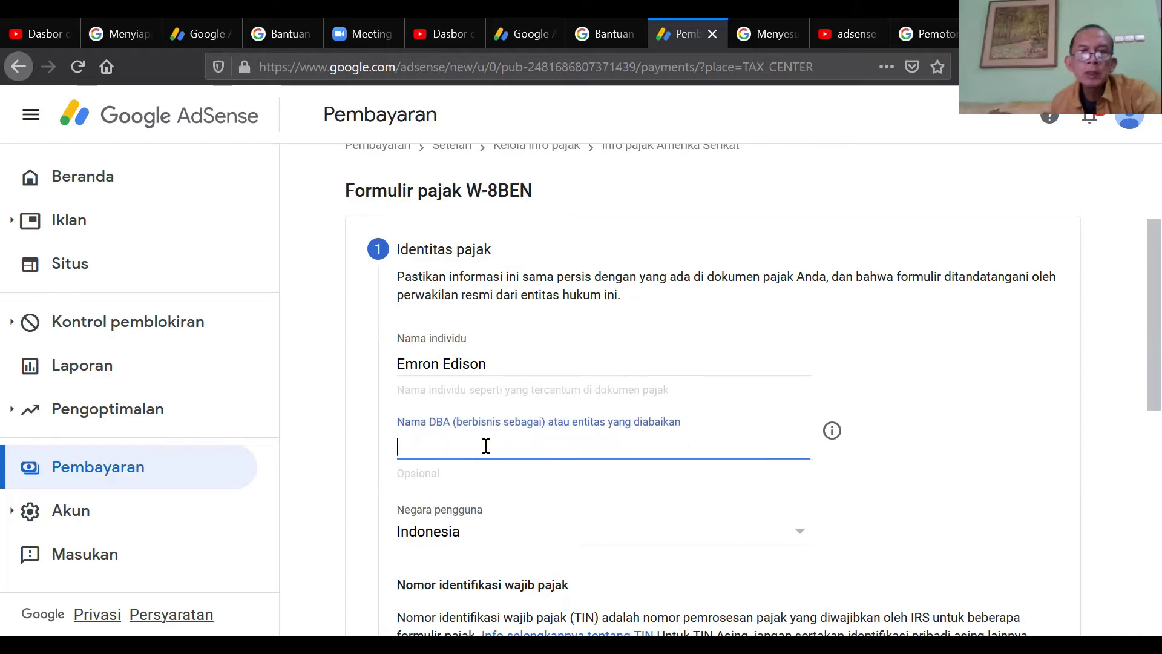
{"action": "left_click", "coordinate": [1024, 373]}
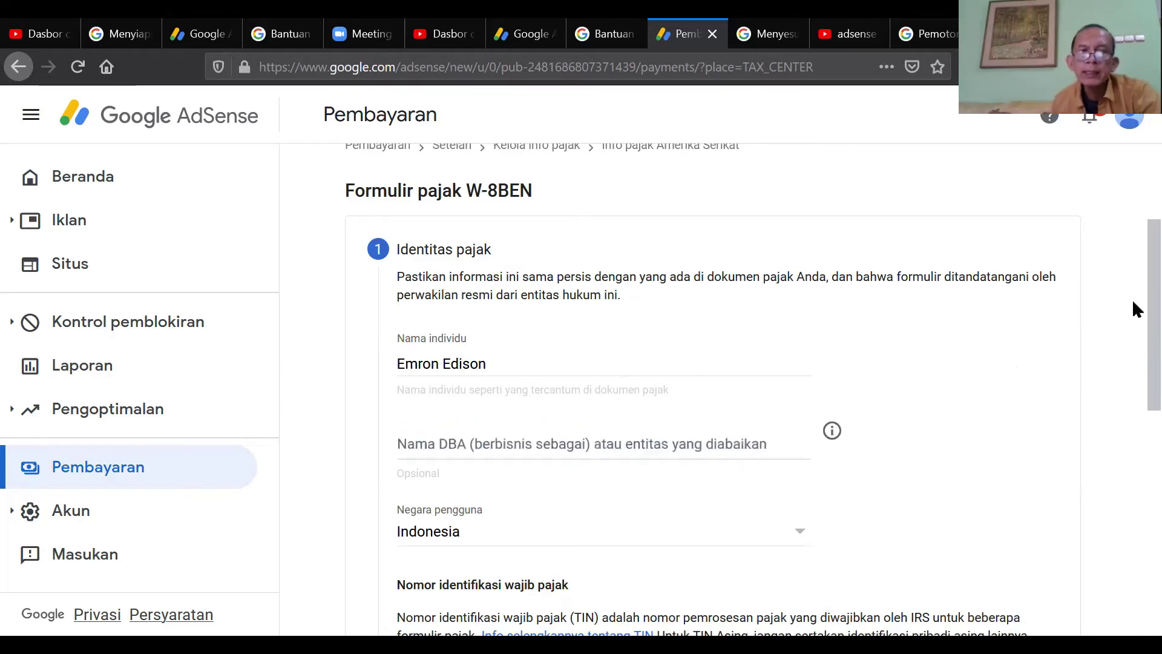
{"action": "left_click_drag", "start_coordinate": [1134, 262], "coordinate": [1132, 366]}
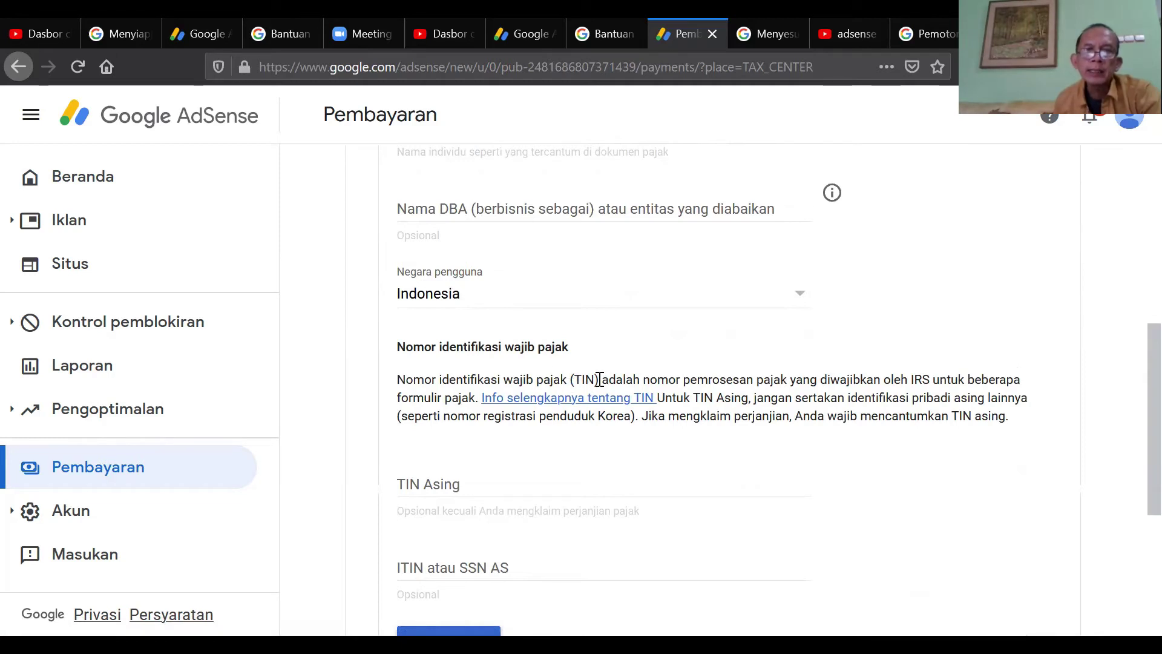
{"action": "left_click", "coordinate": [531, 483]}
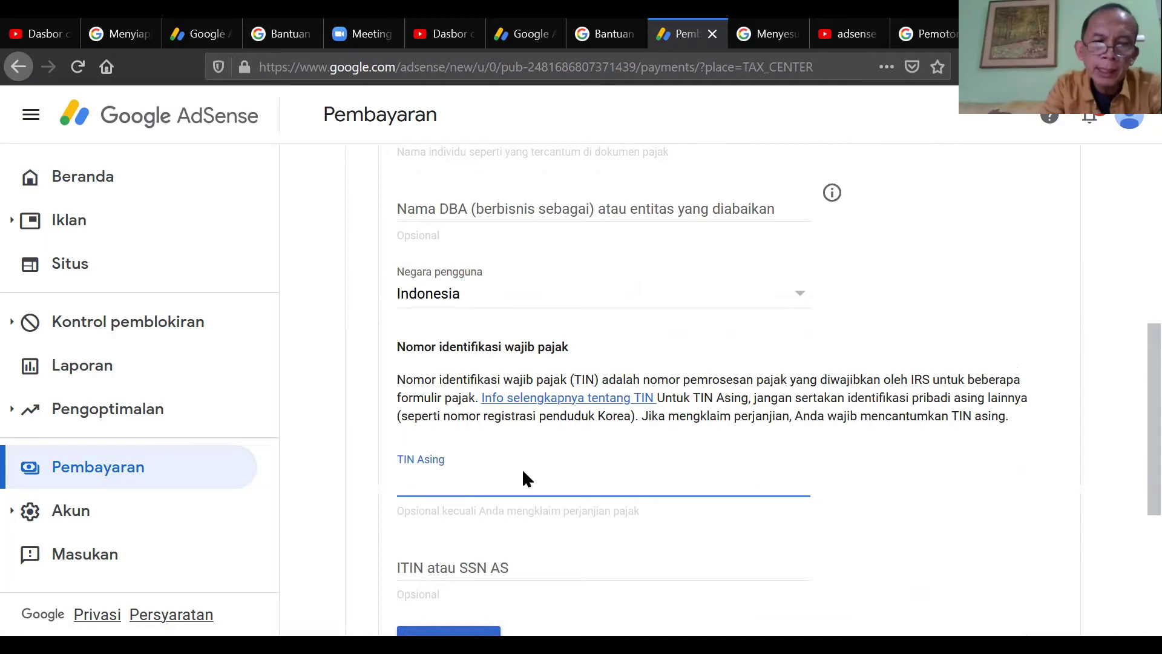
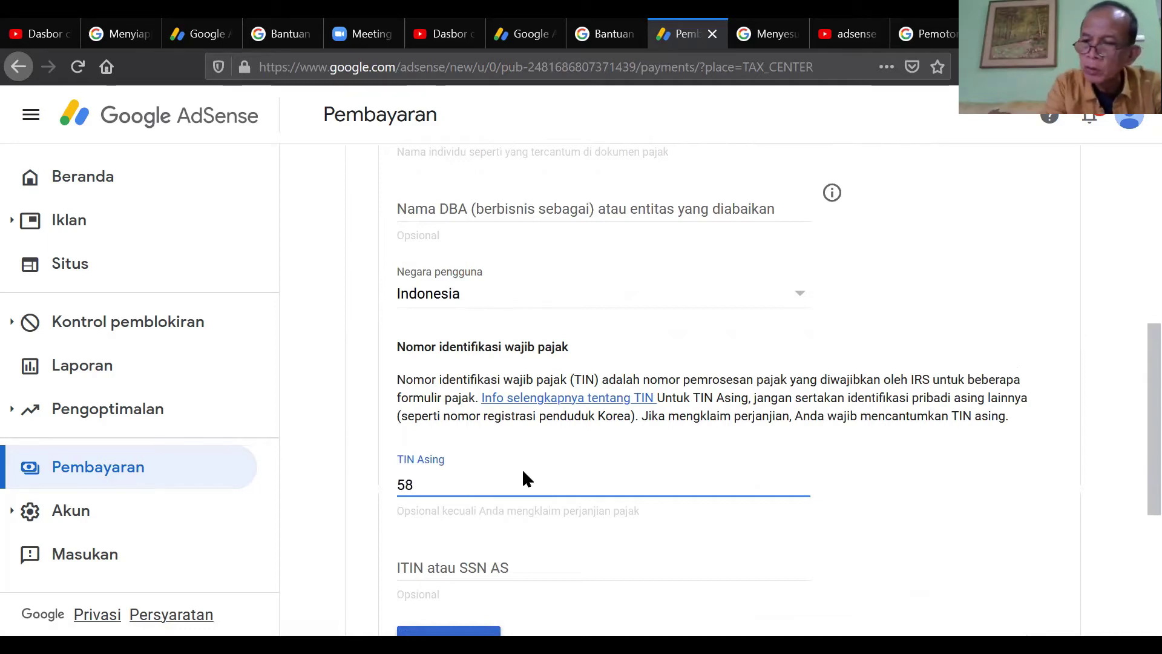
{"action": "scroll", "coordinate": [524, 476], "scroll_direction": "down", "scroll_amount": 3}
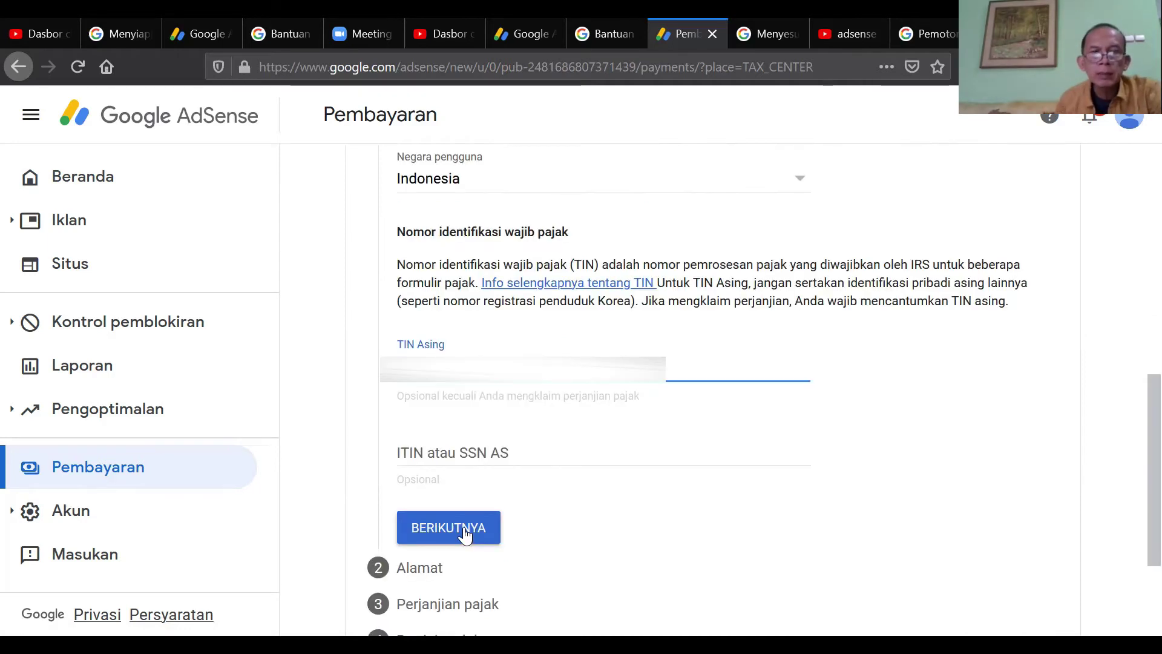
{"action": "left_click", "coordinate": [464, 535]}
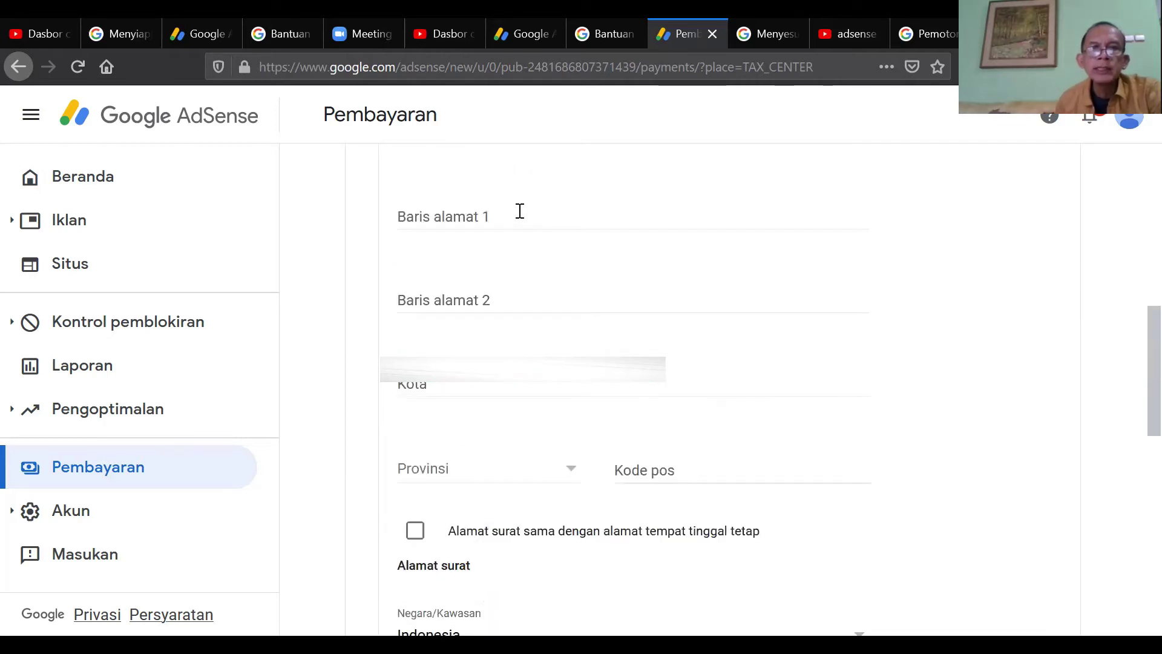
- Enter the permanent address street line and the city Bandung
{"action": "left_click", "coordinate": [519, 212]}
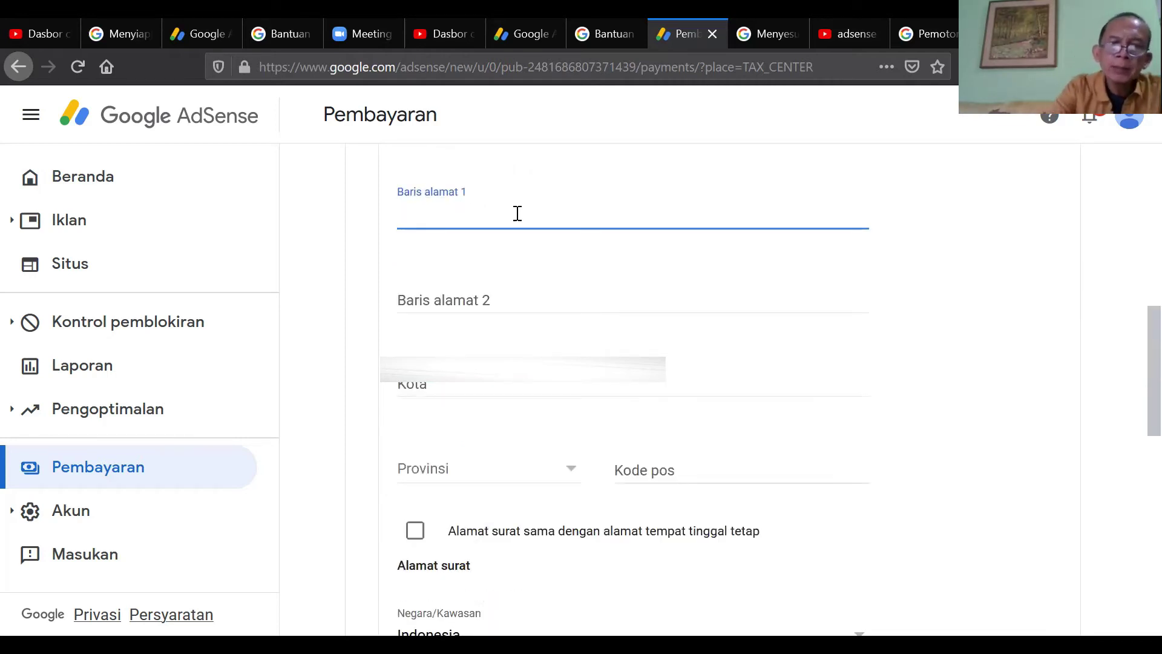
{"action": "type", "text": "Jl. M"}
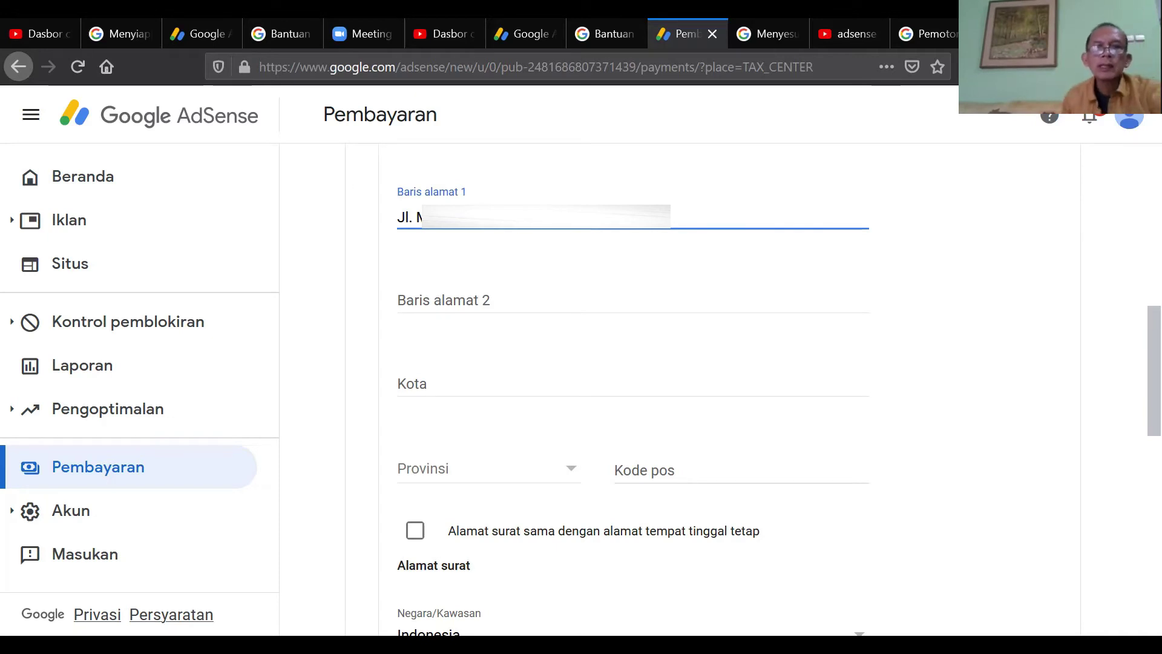
{"action": "left_click", "coordinate": [468, 376]}
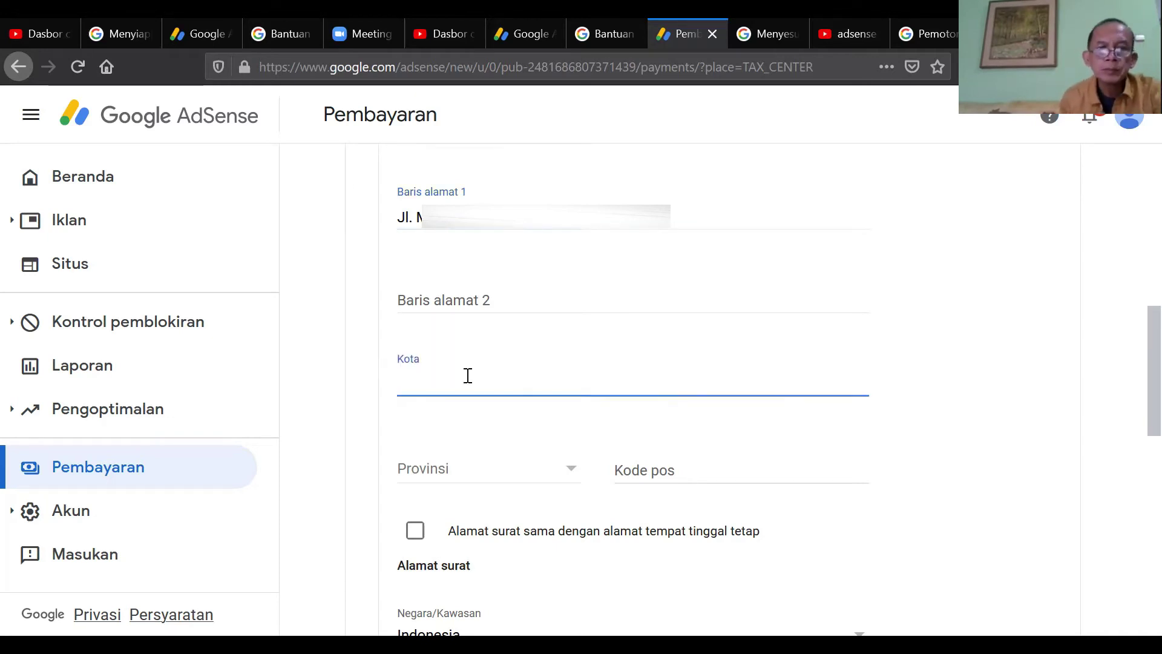
{"action": "type", "text": "Bandung"}
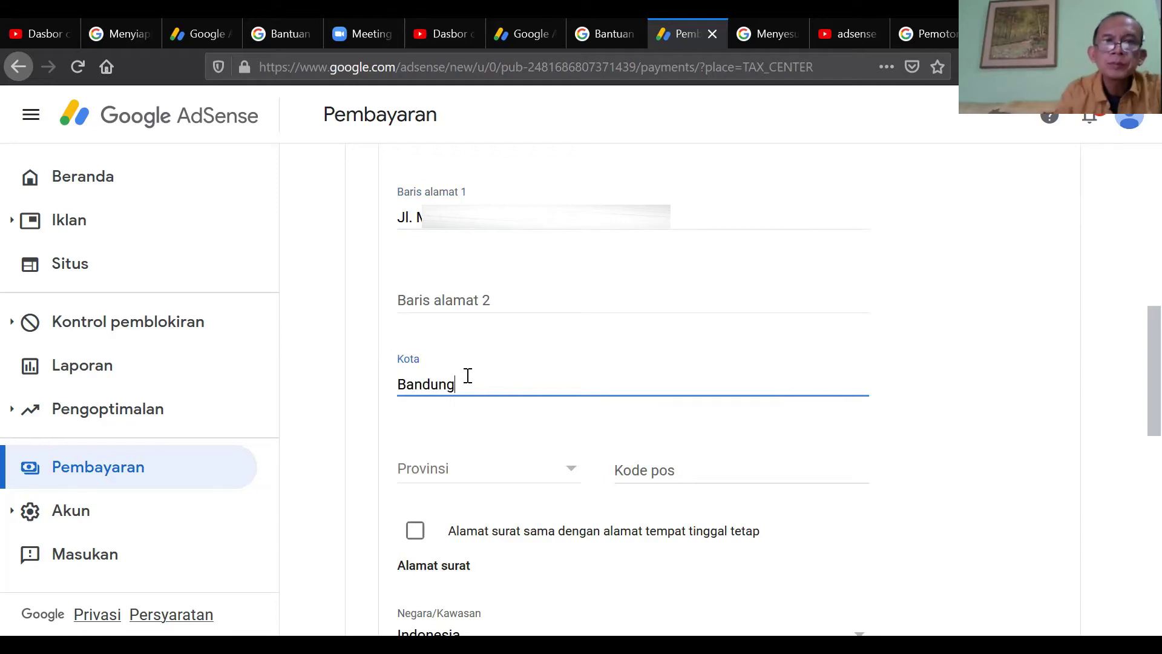
- Set the province to Jawa Barat and fill in the postal code
{"action": "left_click", "coordinate": [565, 468]}
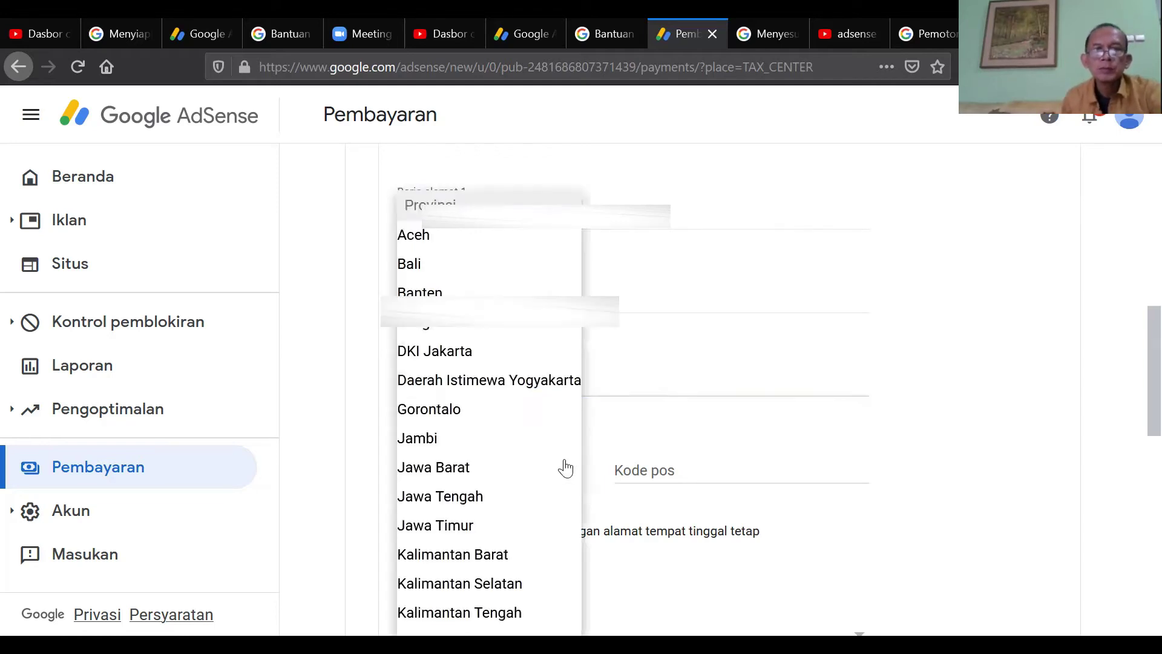
{"action": "left_click", "coordinate": [484, 465]}
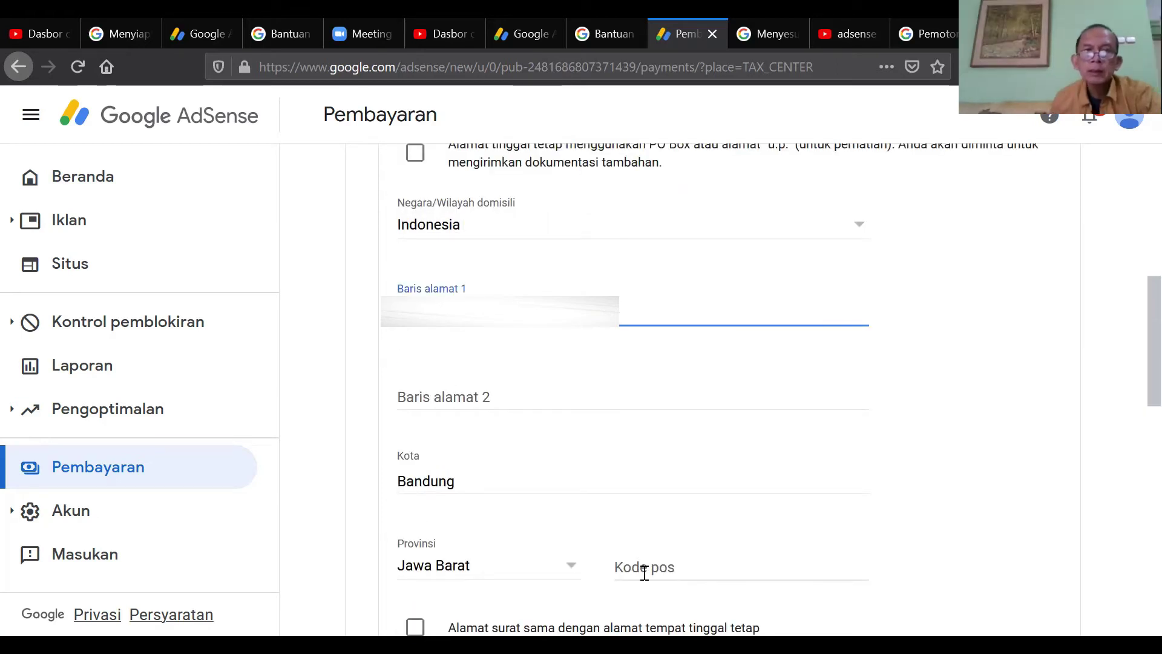
{"action": "left_click", "coordinate": [644, 572]}
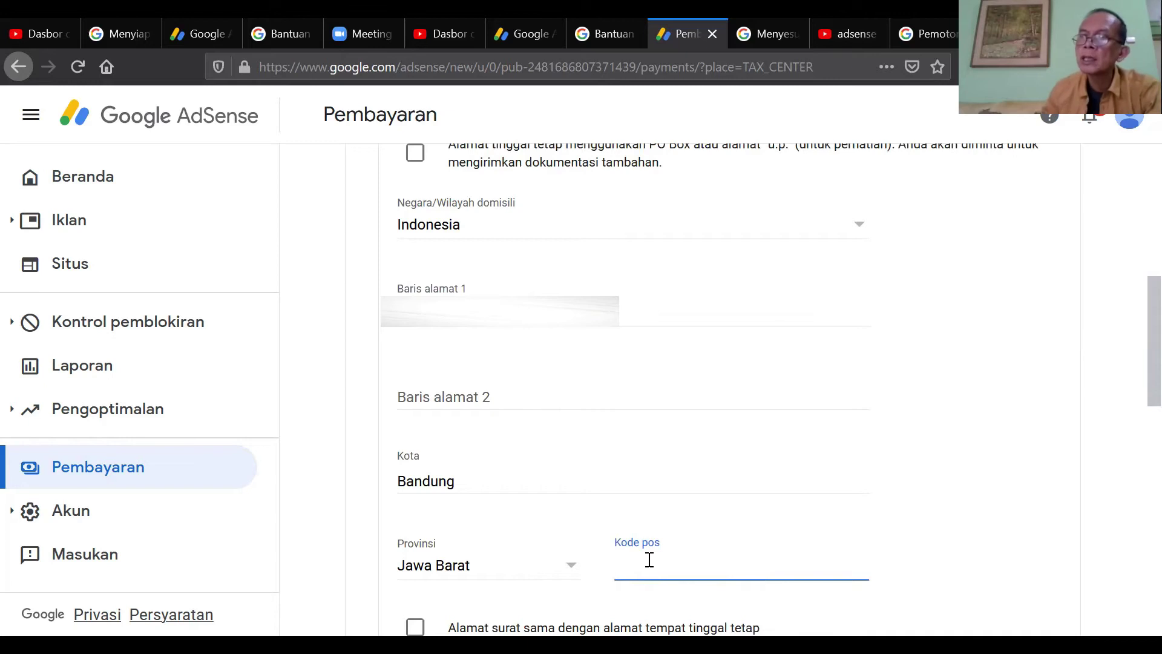
{"action": "type", "text": "4"}
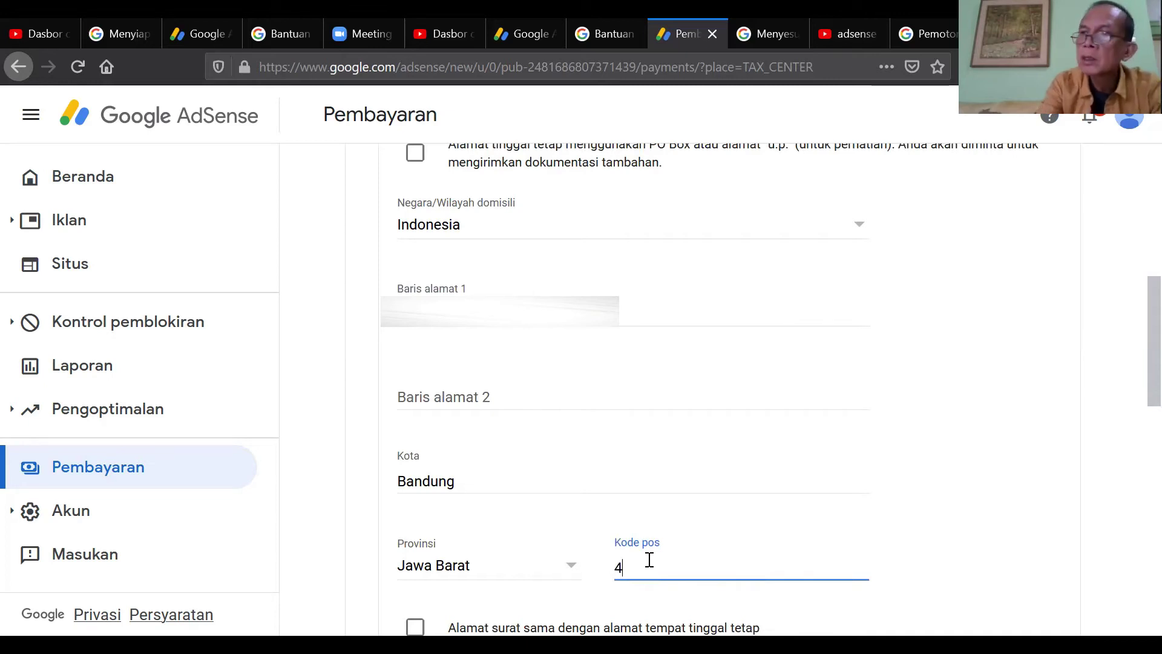
{"action": "type", "text": "028"}
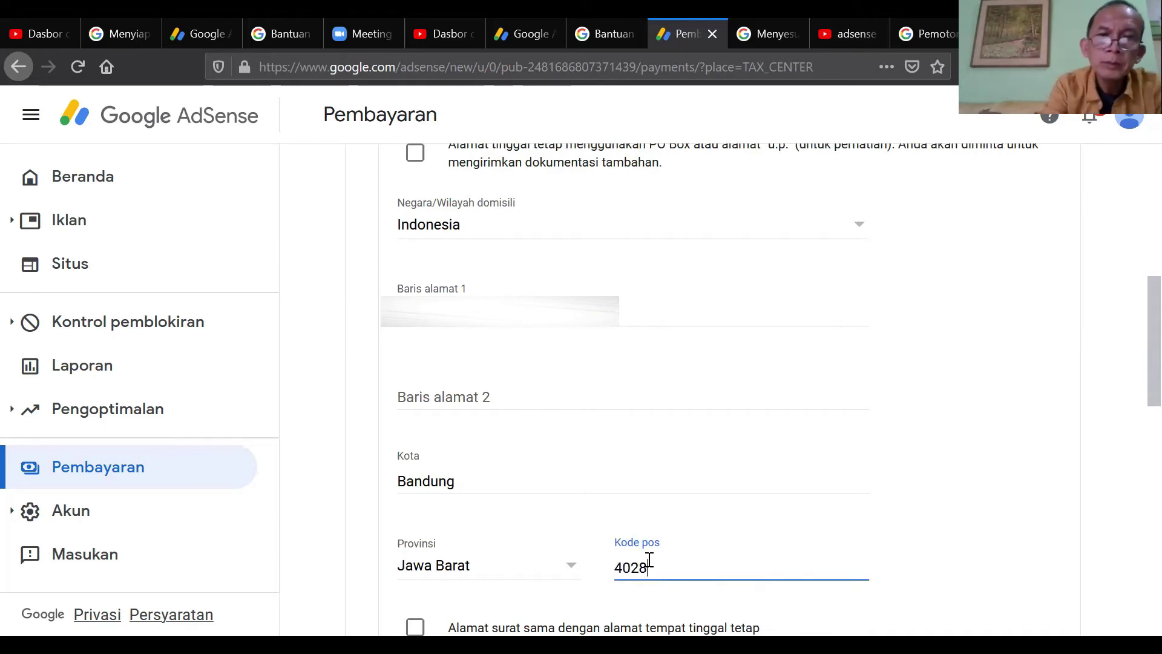
{"action": "type", "text": "7"}
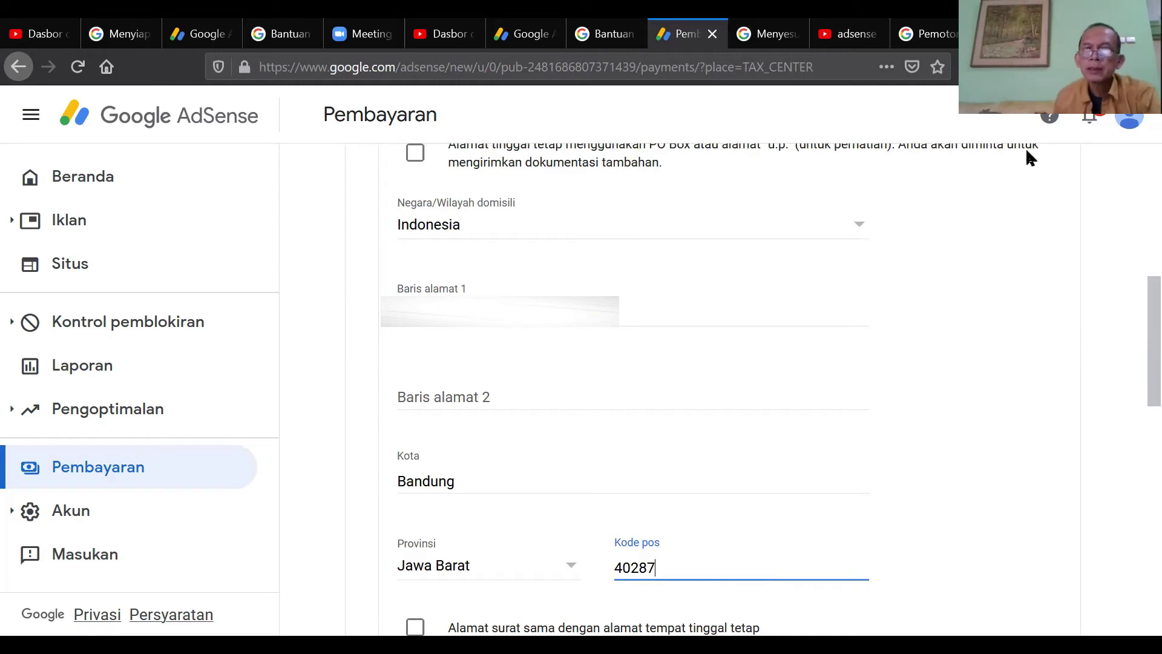
{"action": "scroll", "coordinate": [1132, 320], "scroll_direction": "down", "scroll_amount": 3}
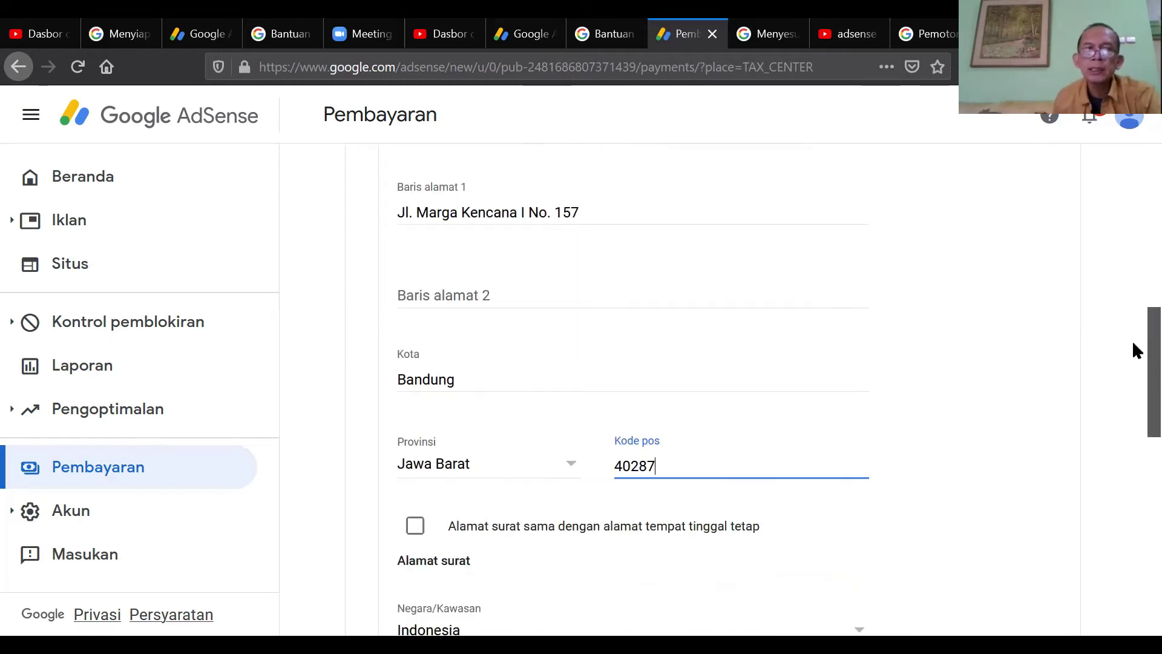
{"action": "scroll", "coordinate": [1135, 351], "scroll_direction": "down", "scroll_amount": 1}
{"action": "scroll", "coordinate": [1135, 363], "scroll_direction": "down", "scroll_amount": 1}
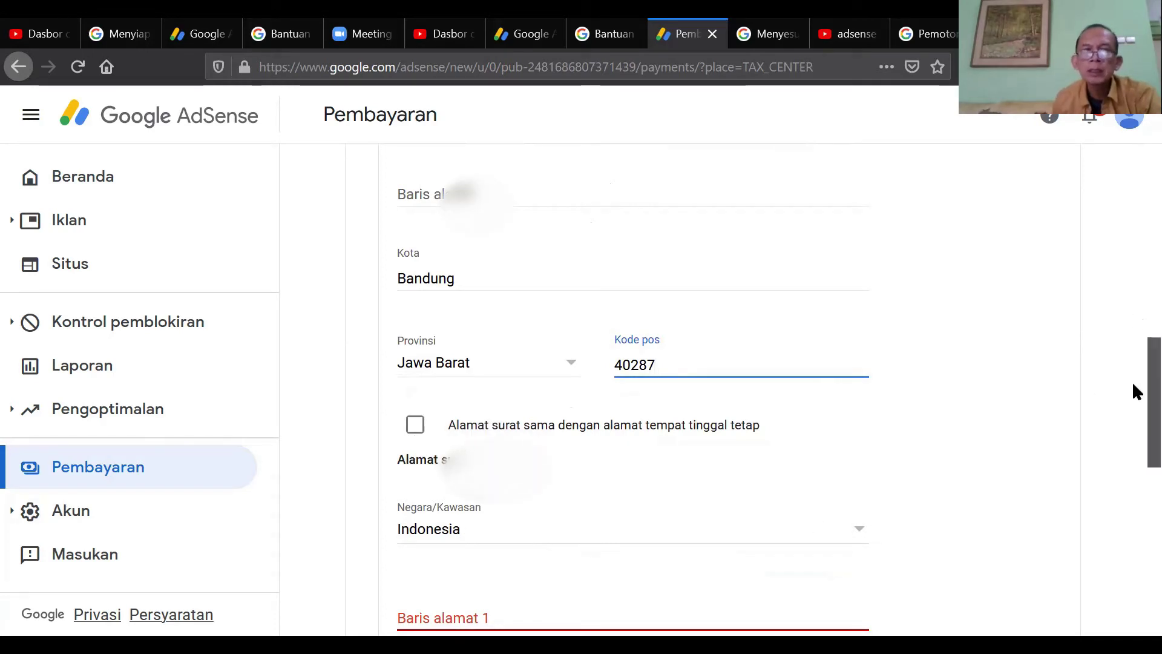
{"action": "scroll", "coordinate": [1134, 400], "scroll_direction": "down", "scroll_amount": 3}
- Fill the mailing address with street, Bandung, Jawa Barat and postal code, then continue
{"action": "left_click", "coordinate": [532, 451]}
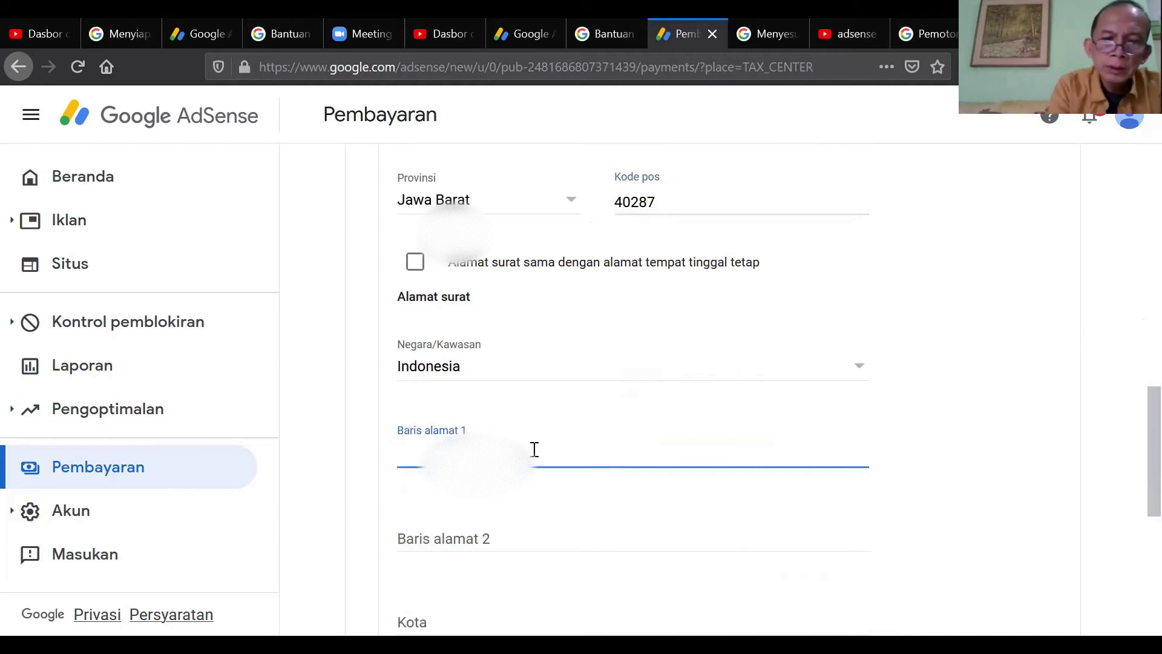
{"action": "type", "text": "Jl. Te"}
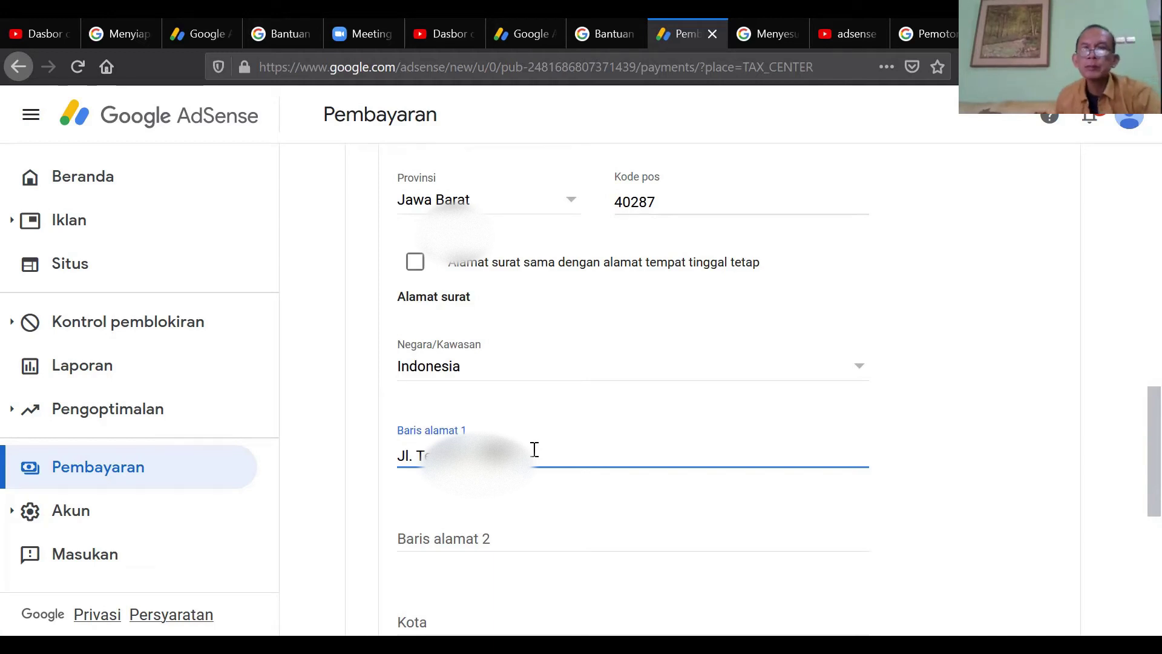
{"action": "scroll", "coordinate": [599, 448], "scroll_direction": "down", "scroll_amount": 4}
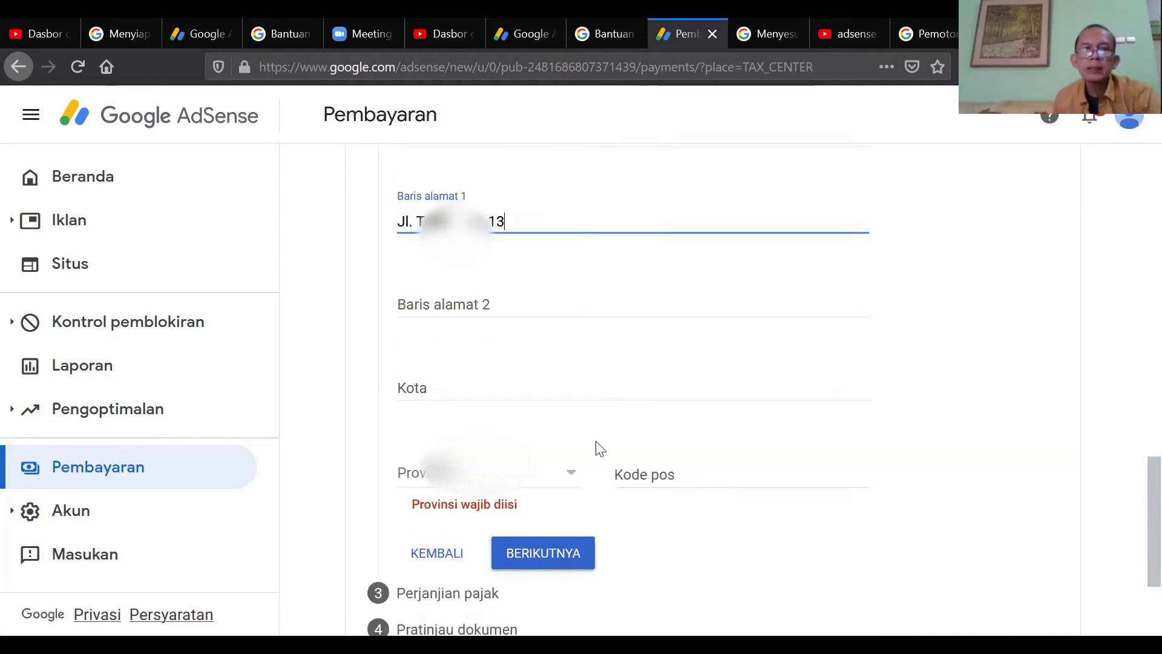
{"action": "left_click", "coordinate": [488, 397]}
{"action": "type", "text": "Bandung"}
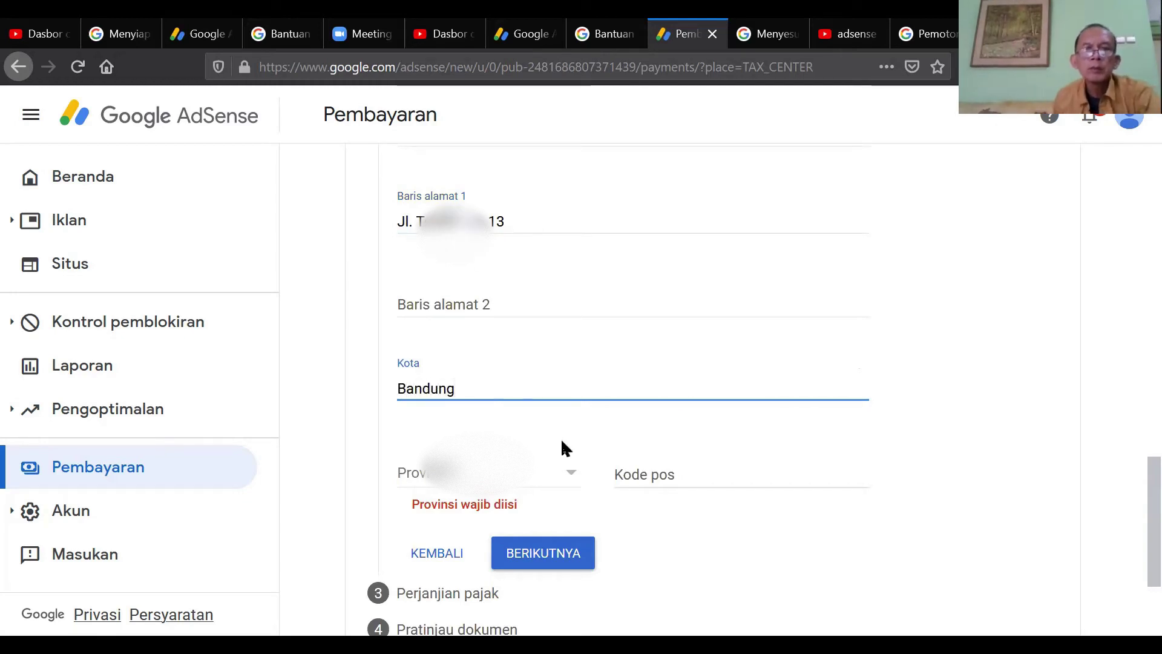
{"action": "left_click", "coordinate": [572, 474]}
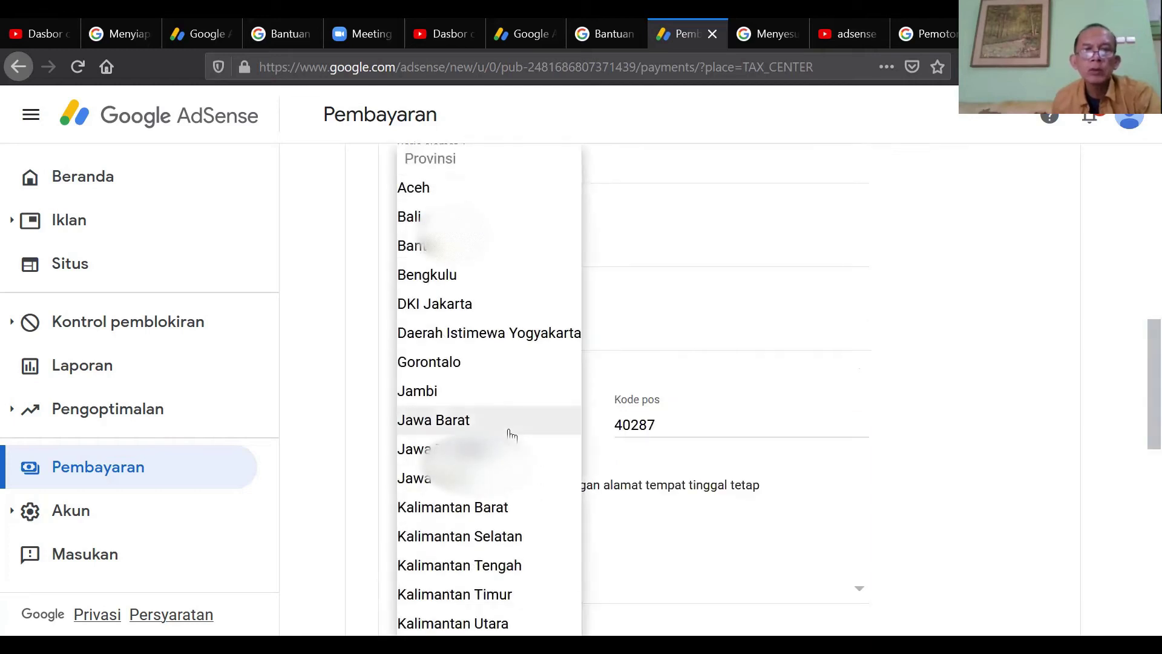
{"action": "left_click", "coordinate": [512, 433]}
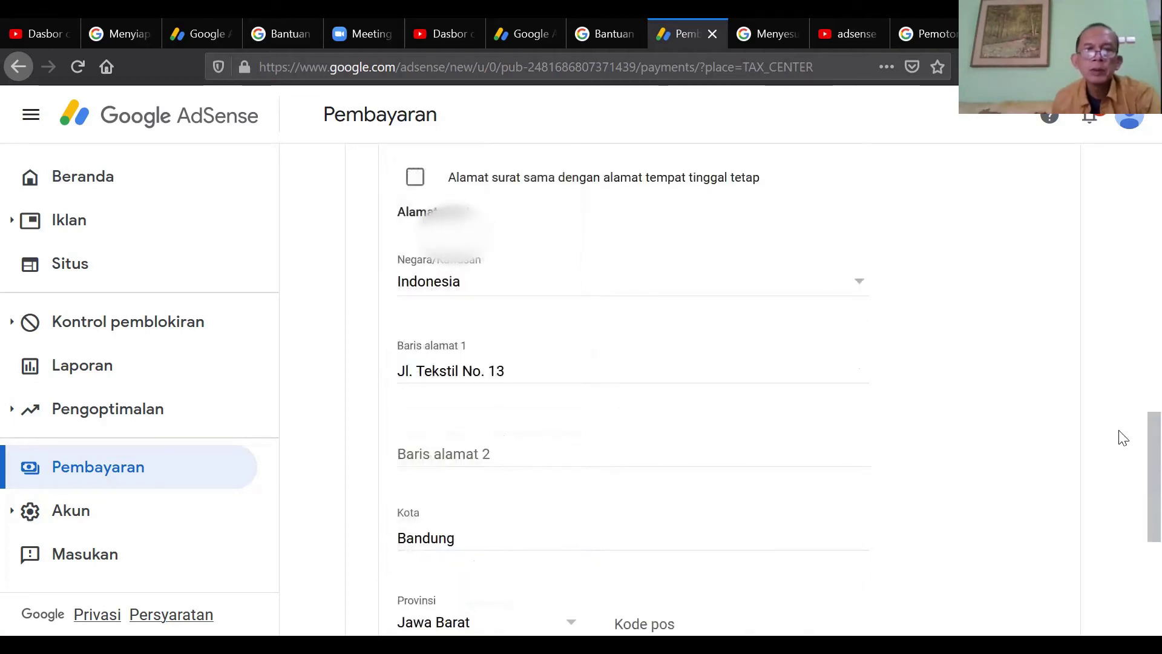
{"action": "scroll", "coordinate": [1133, 478], "scroll_direction": "down", "scroll_amount": 3}
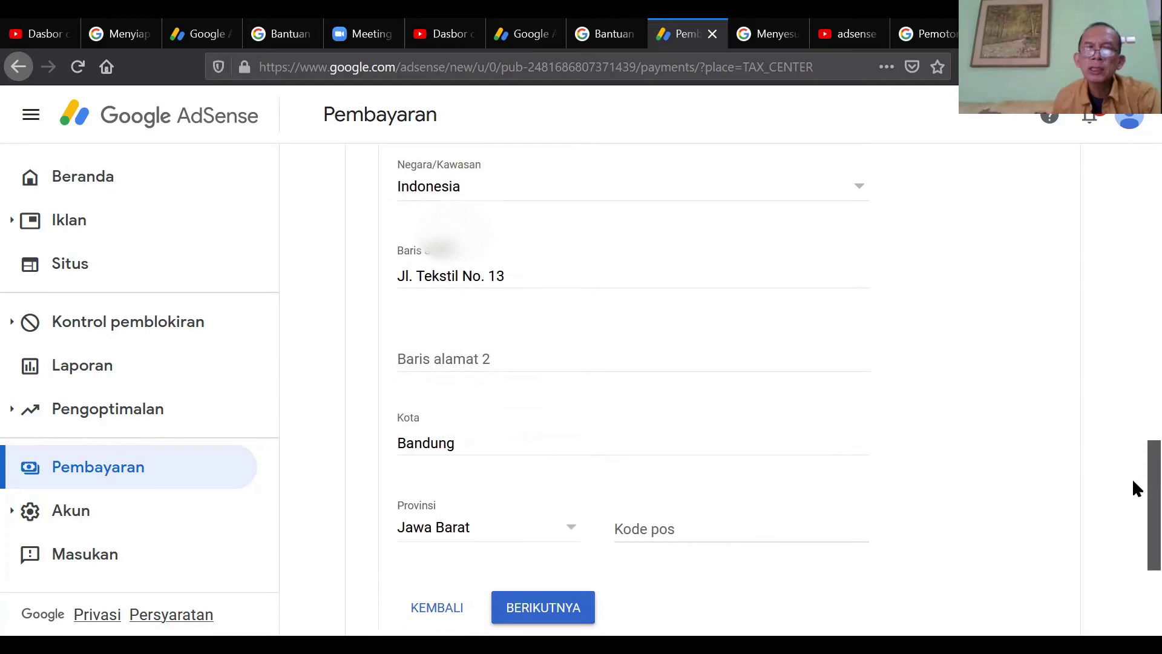
{"action": "left_click", "coordinate": [700, 526]}
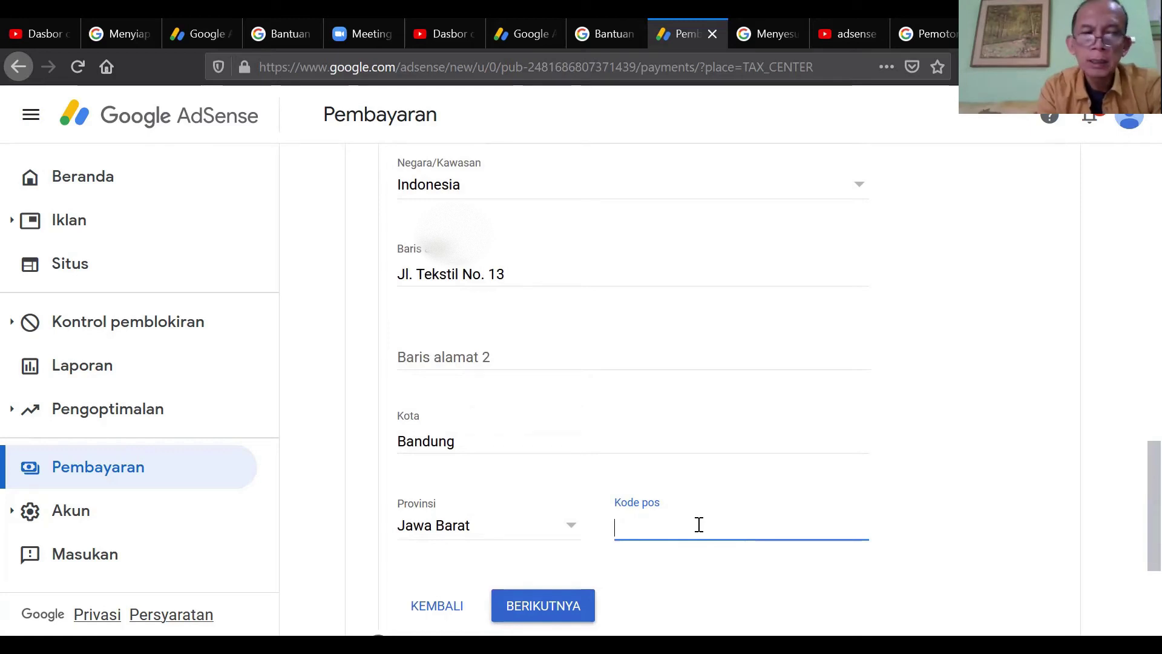
{"action": "type", "text": "40121"}
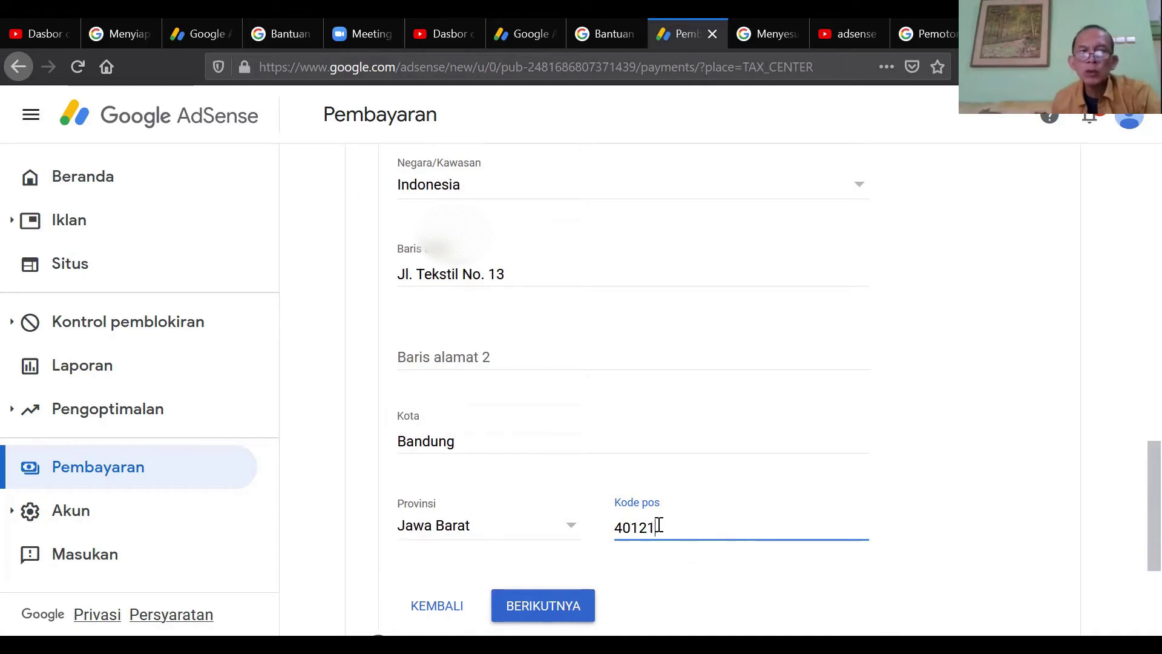
{"action": "left_click", "coordinate": [540, 607]}
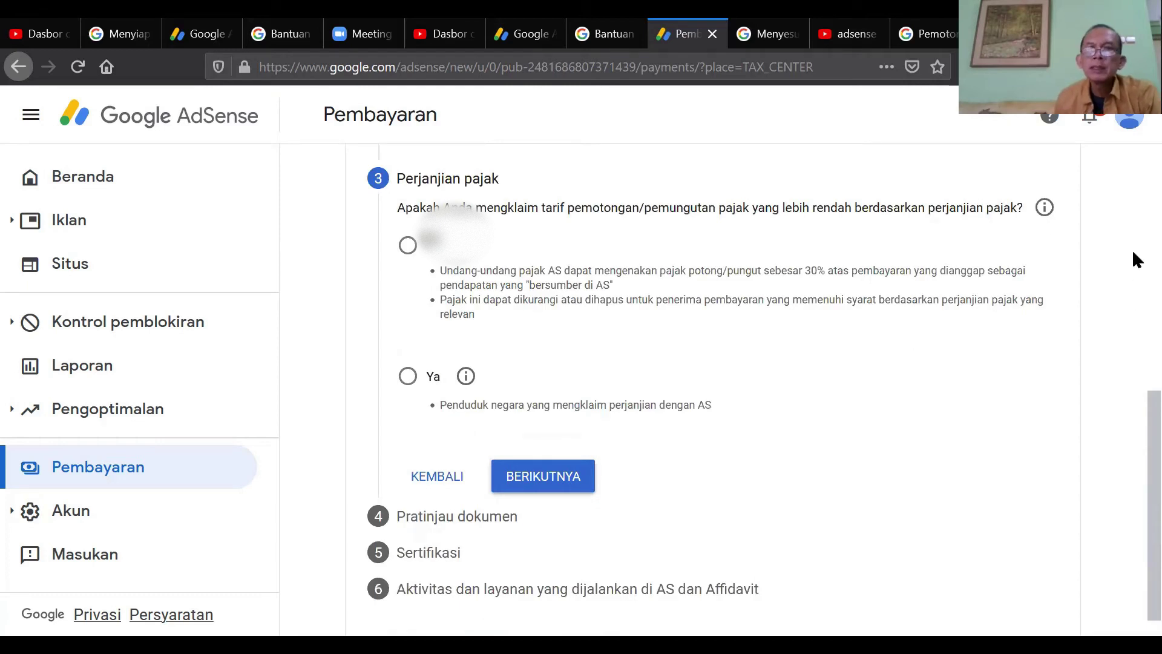
{"action": "left_click_drag", "start_coordinate": [1133, 439], "coordinate": [1132, 266]}
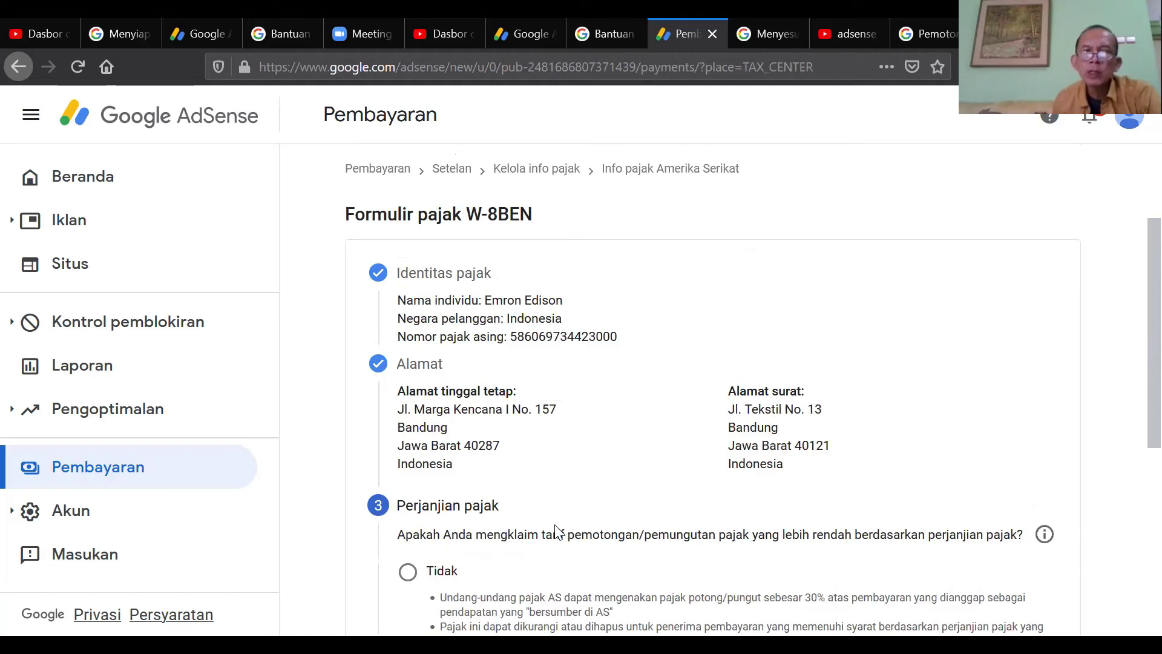
{"action": "scroll", "coordinate": [1132, 315], "scroll_direction": "down", "scroll_amount": 2}
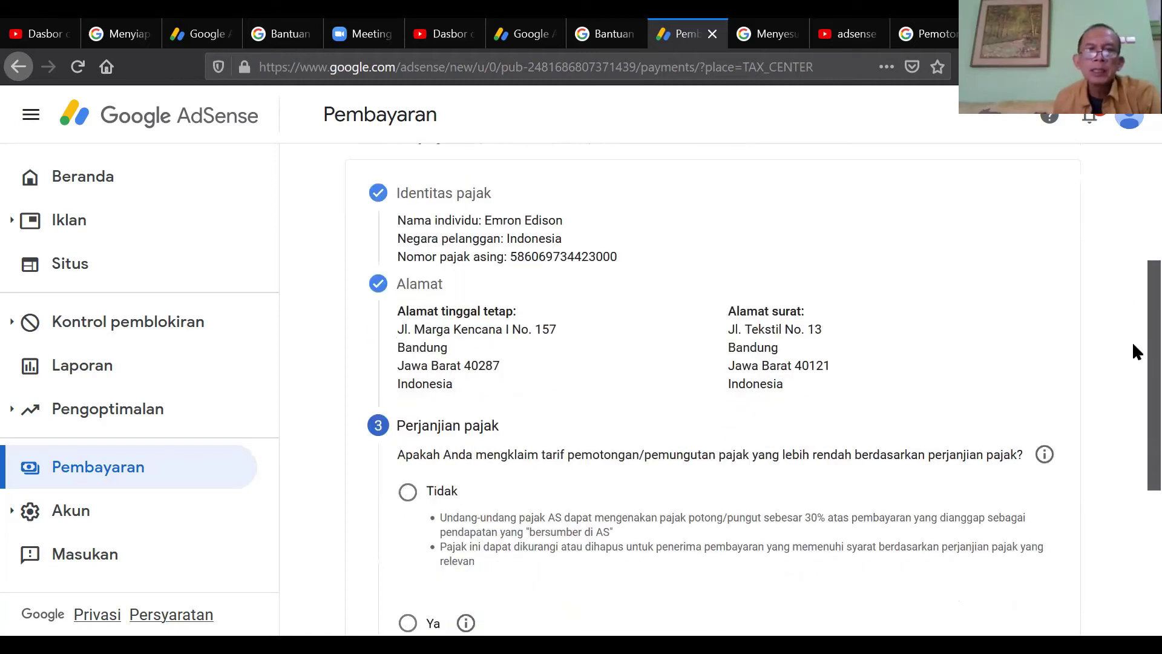
{"action": "scroll", "coordinate": [1133, 363], "scroll_direction": "down", "scroll_amount": 3}
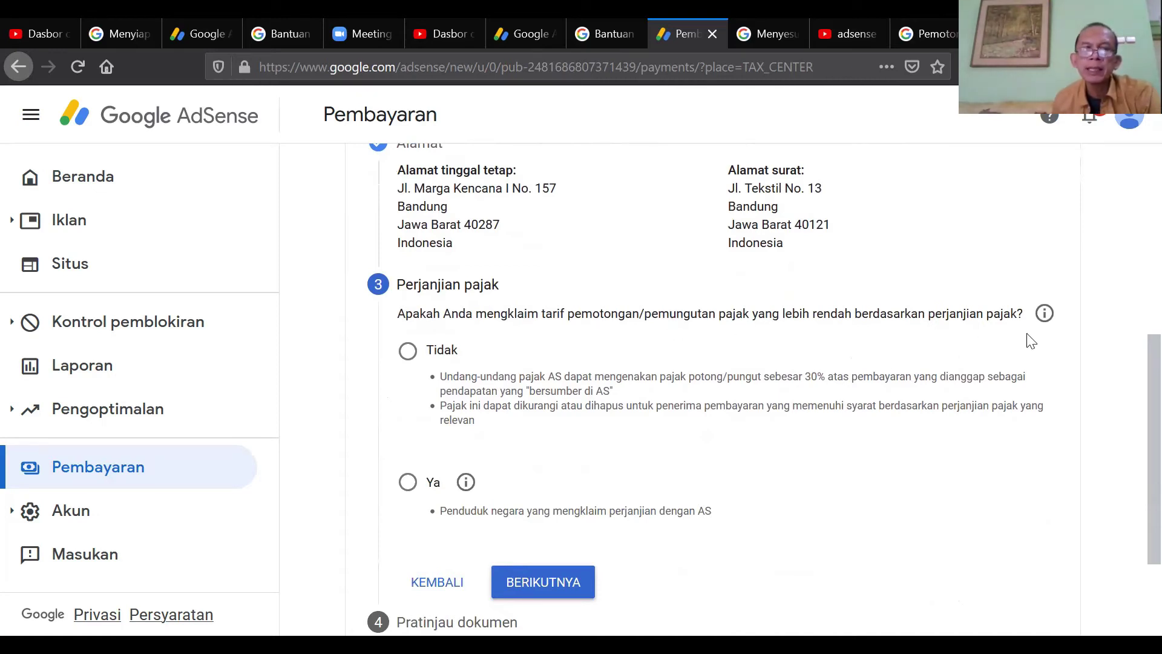
- Claim treaty benefits as an Indonesia resident for Layanan (AdSense) services income
{"action": "left_click", "coordinate": [412, 488]}
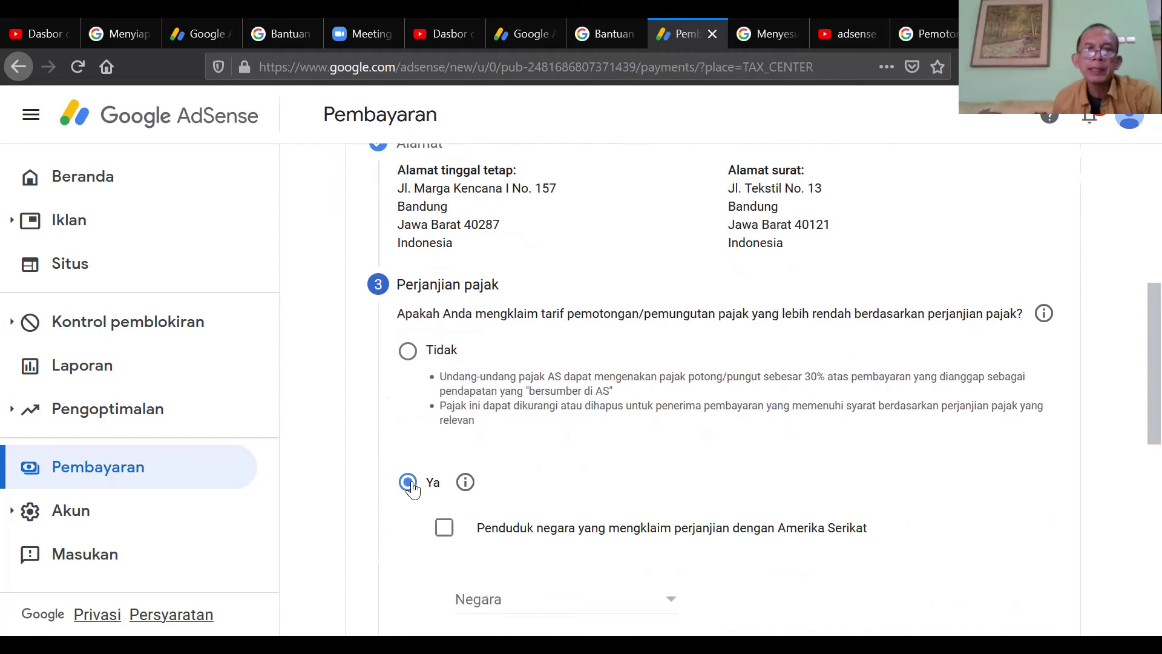
{"action": "left_click_drag", "start_coordinate": [1132, 393], "coordinate": [1136, 454]}
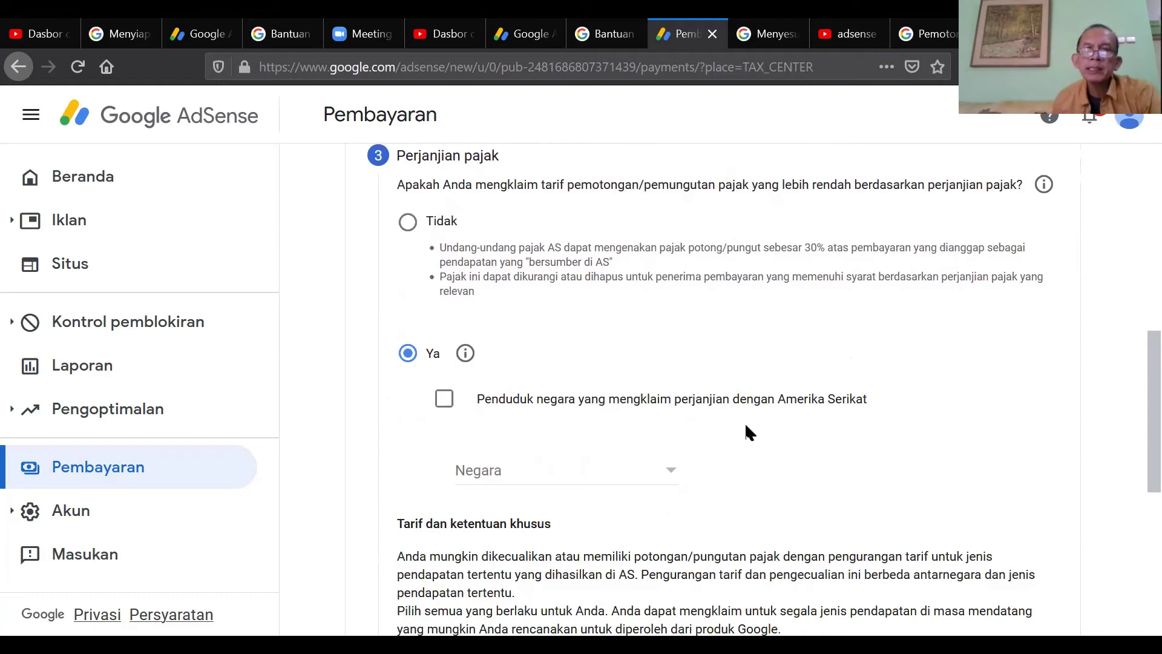
{"action": "left_click", "coordinate": [449, 401]}
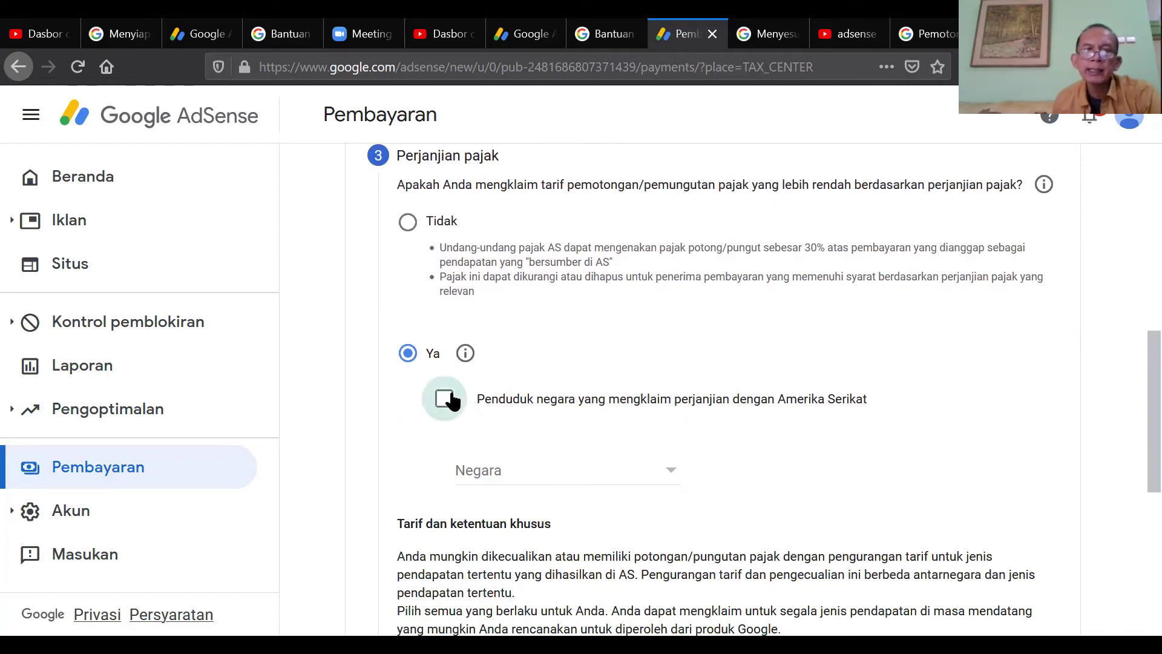
{"action": "left_click", "coordinate": [673, 471]}
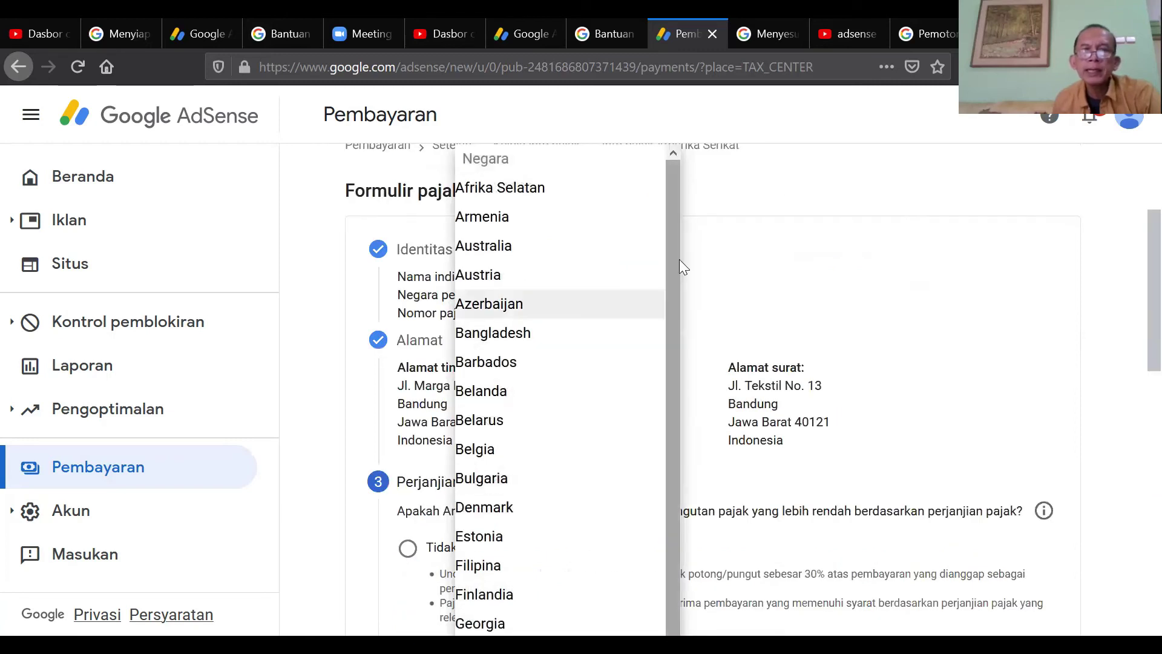
{"action": "scroll", "coordinate": [663, 363], "scroll_direction": "down", "scroll_amount": 3}
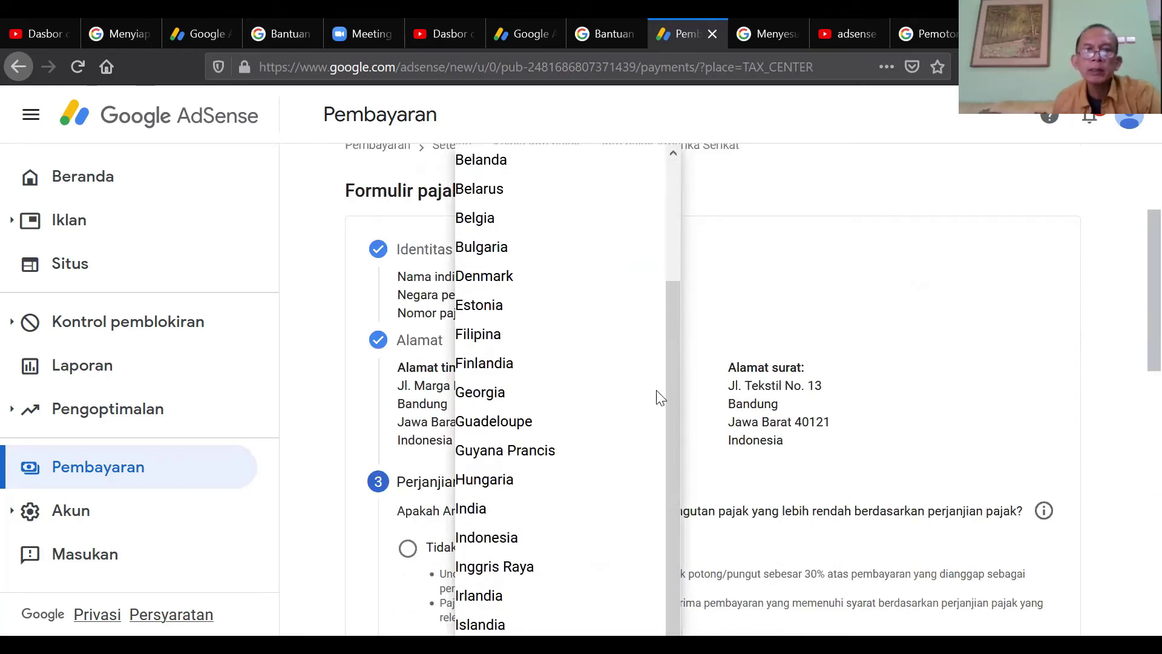
{"action": "left_click", "coordinate": [551, 544]}
{"action": "left_click_drag", "start_coordinate": [1134, 307], "coordinate": [1133, 431]}
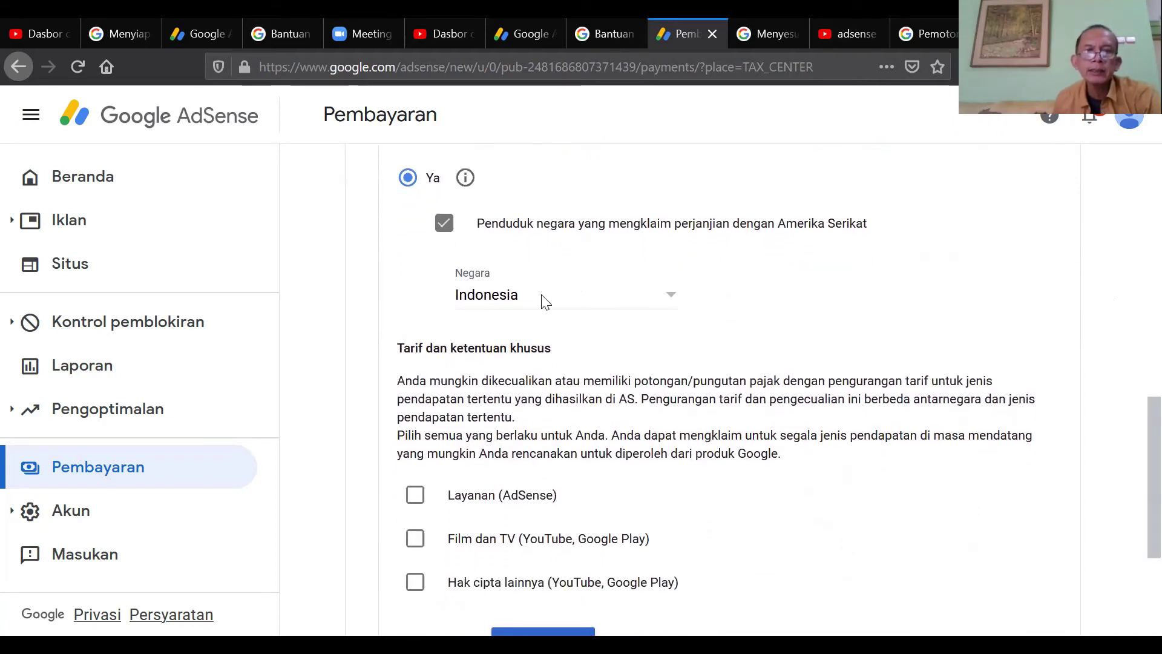
{"action": "left_click", "coordinate": [416, 497]}
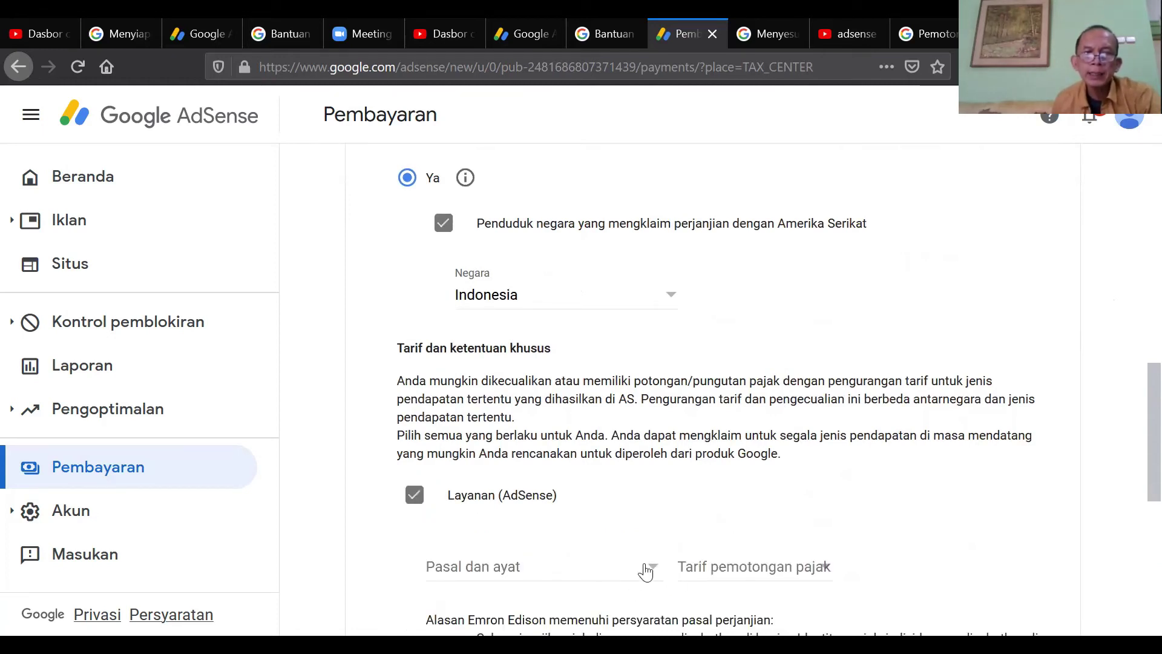
- Set services income to Pasal 8 ayat 1 at 0%, confirm eligibility, and tick Film dan TV
{"action": "left_click", "coordinate": [645, 571]}
{"action": "left_click", "coordinate": [588, 593]}
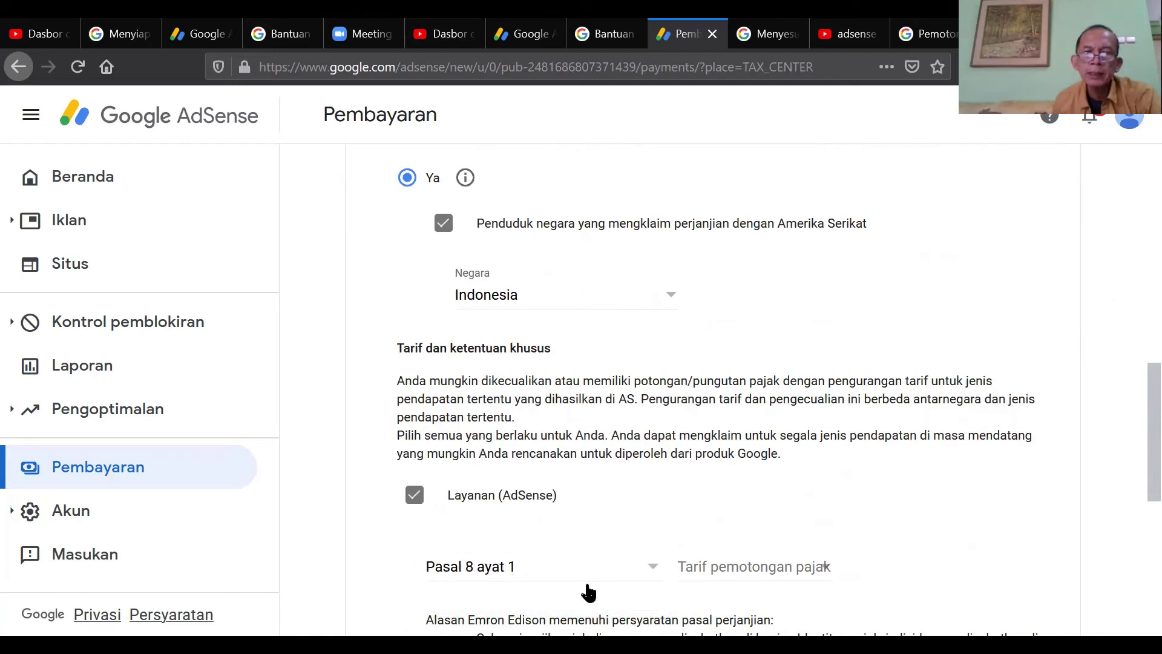
{"action": "scroll", "coordinate": [1132, 405], "scroll_direction": "down", "scroll_amount": 2}
{"action": "left_click_drag", "start_coordinate": [1135, 425], "coordinate": [1132, 469]}
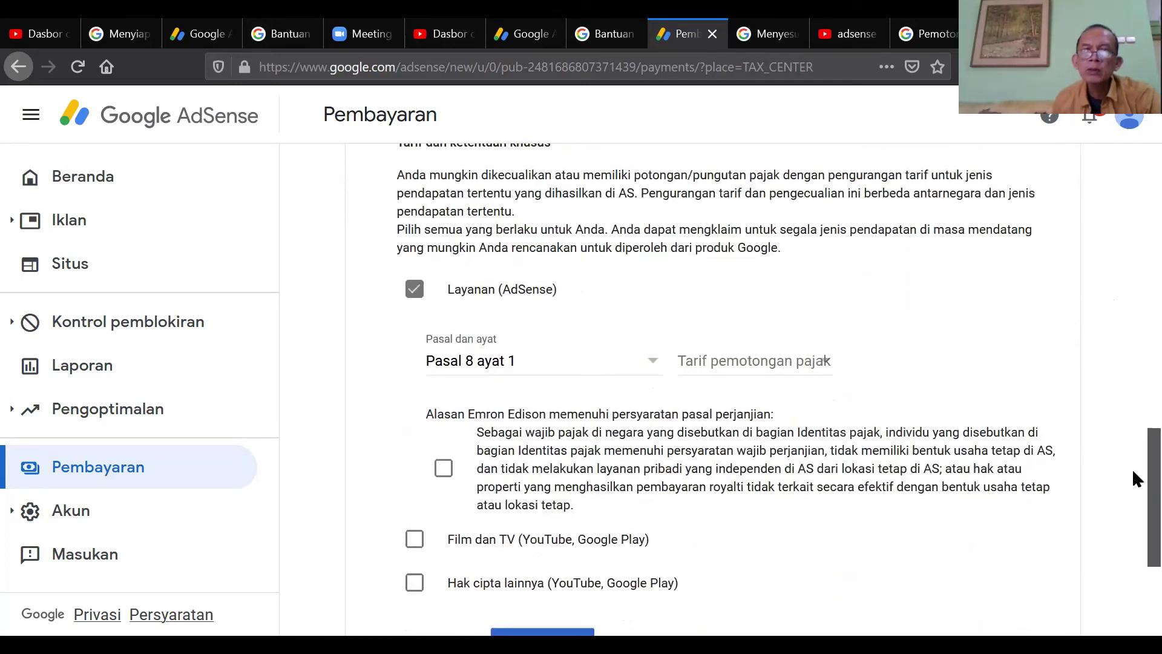
{"action": "left_click", "coordinate": [820, 364]}
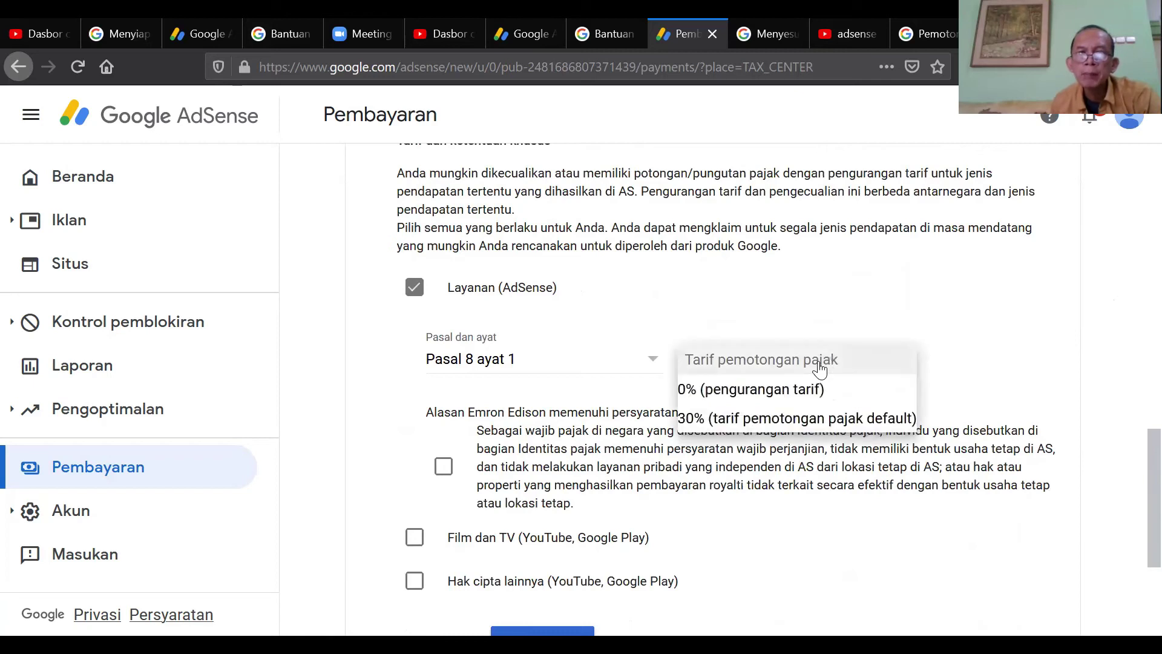
{"action": "left_click", "coordinate": [780, 397]}
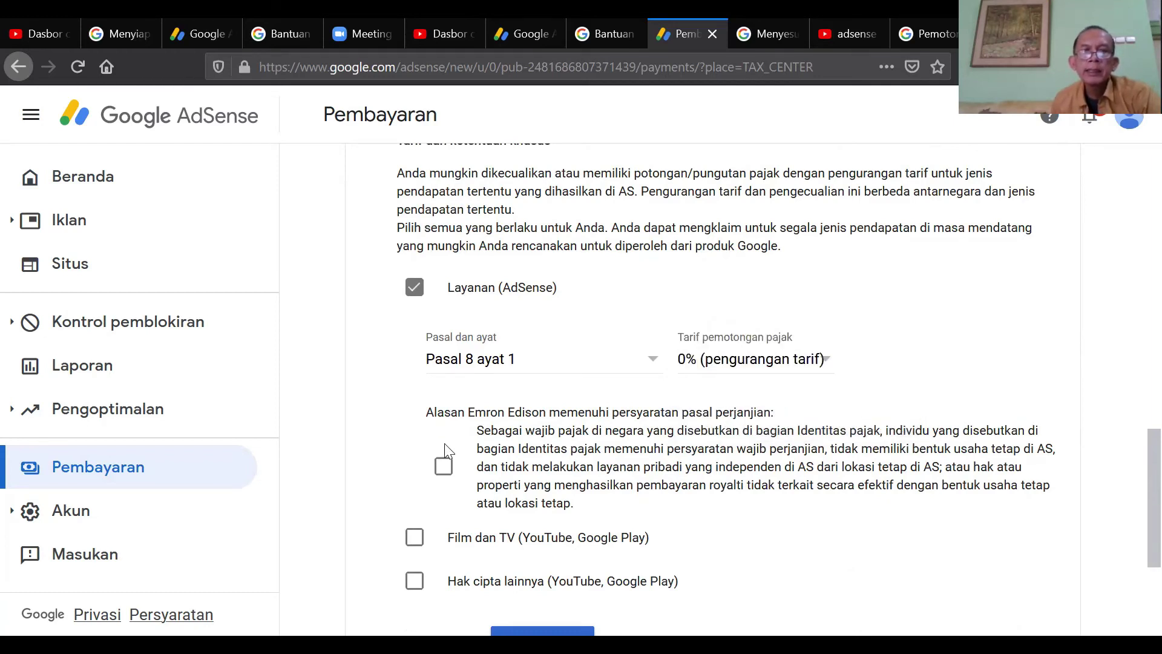
{"action": "left_click", "coordinate": [441, 470]}
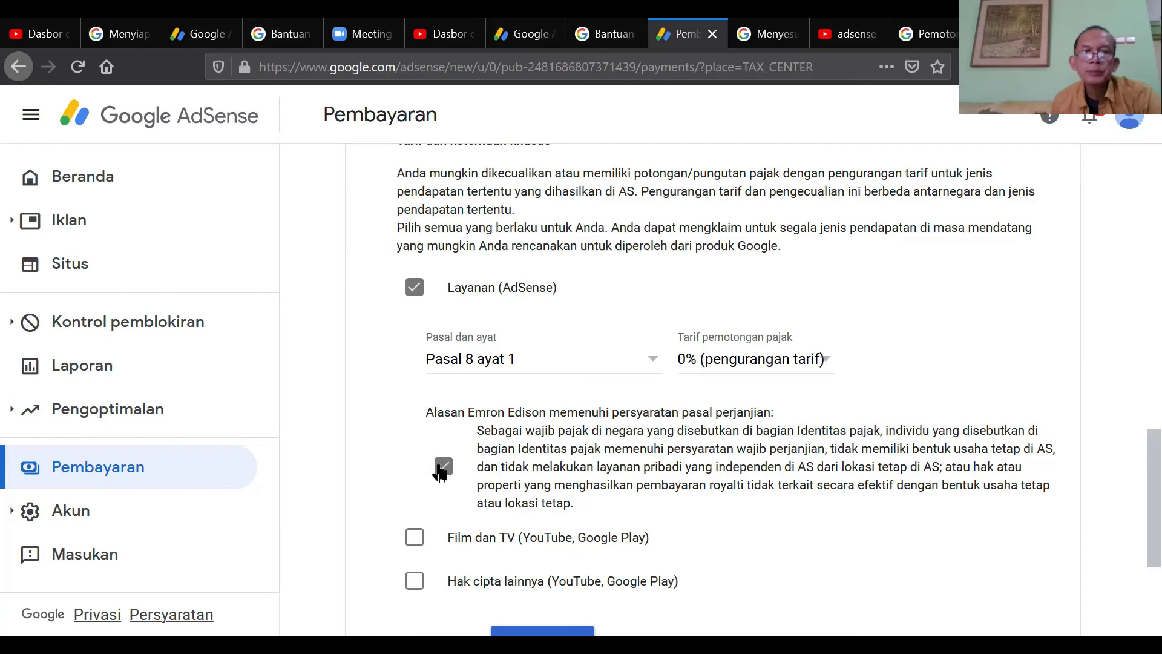
{"action": "left_click", "coordinate": [419, 545]}
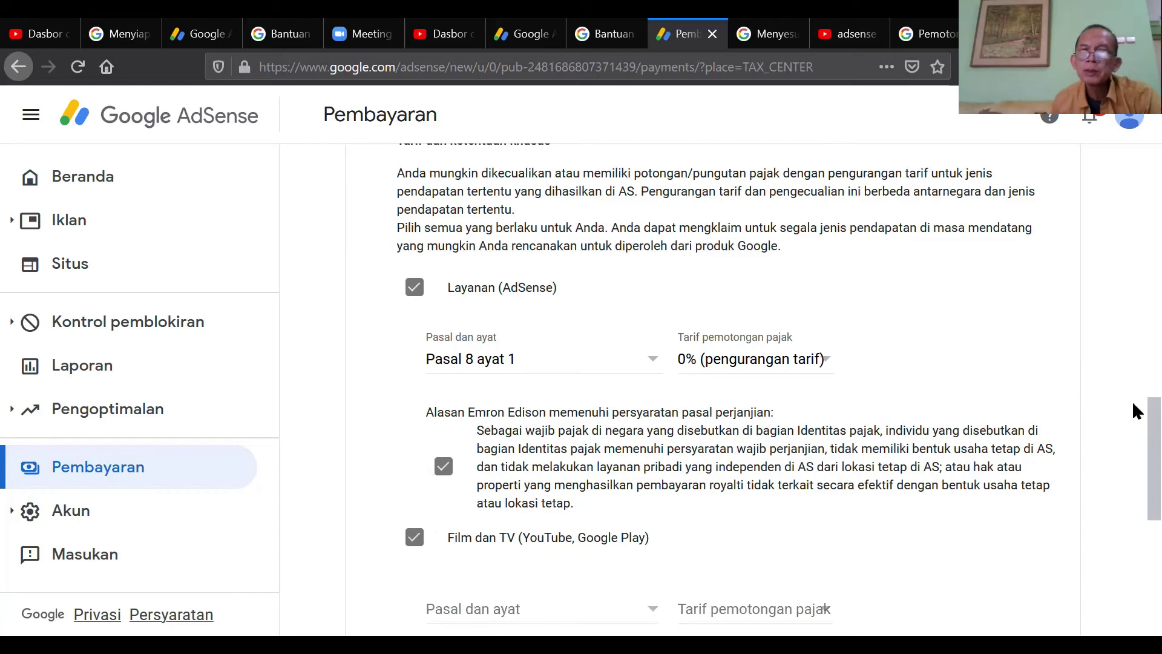
- Claim Pasal 13 ayat 2 at 10% for Film dan TV and confirm eligibility
{"action": "scroll", "coordinate": [1133, 414], "scroll_direction": "down", "scroll_amount": 5}
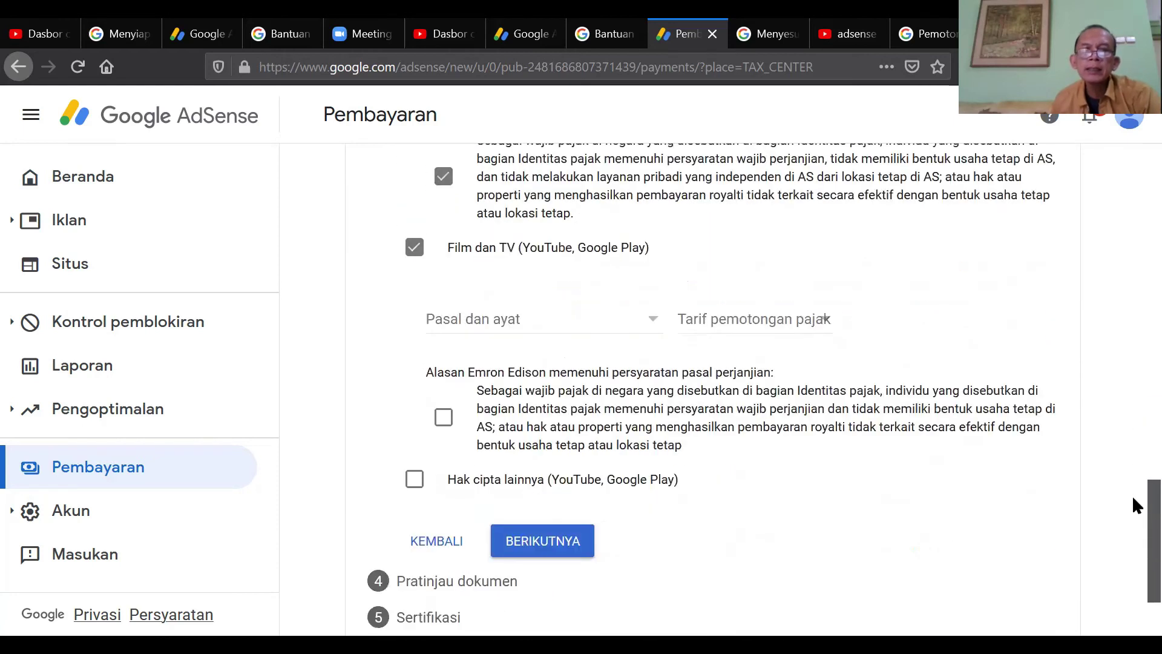
{"action": "left_click", "coordinate": [637, 314]}
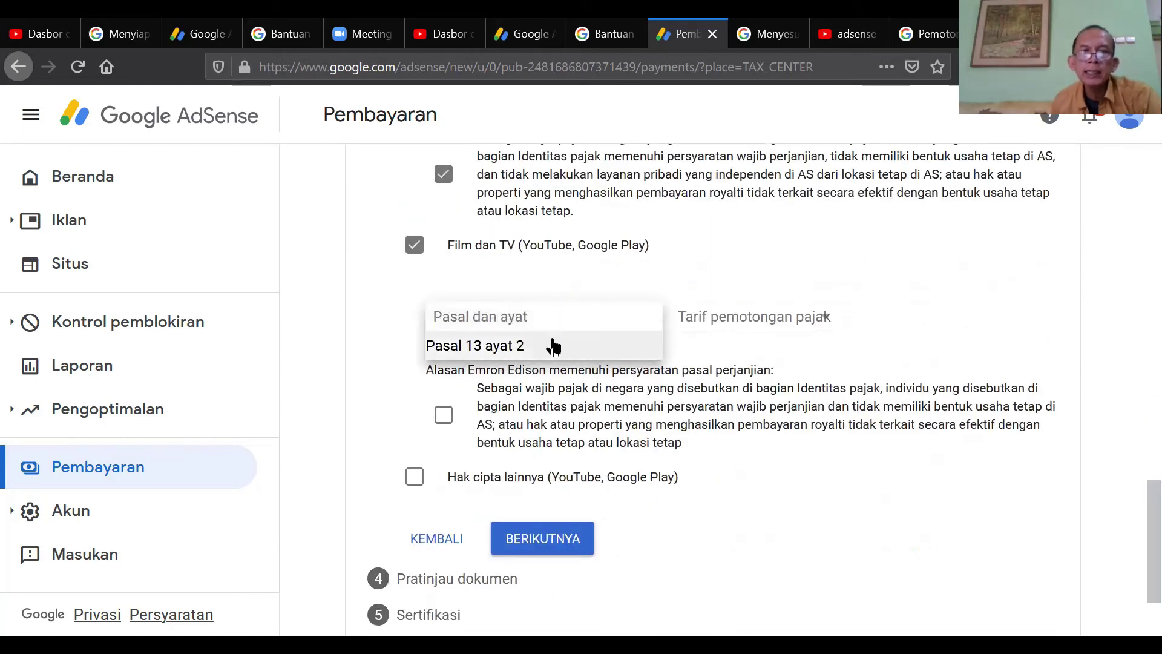
{"action": "left_click", "coordinate": [553, 346]}
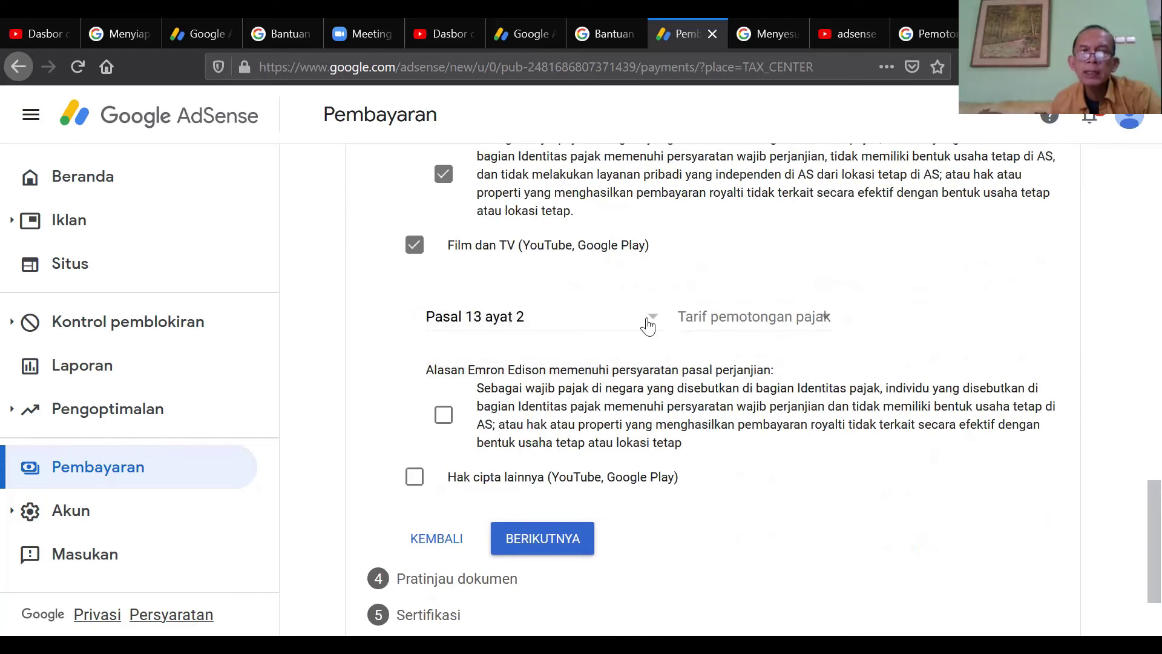
{"action": "left_click", "coordinate": [725, 314]}
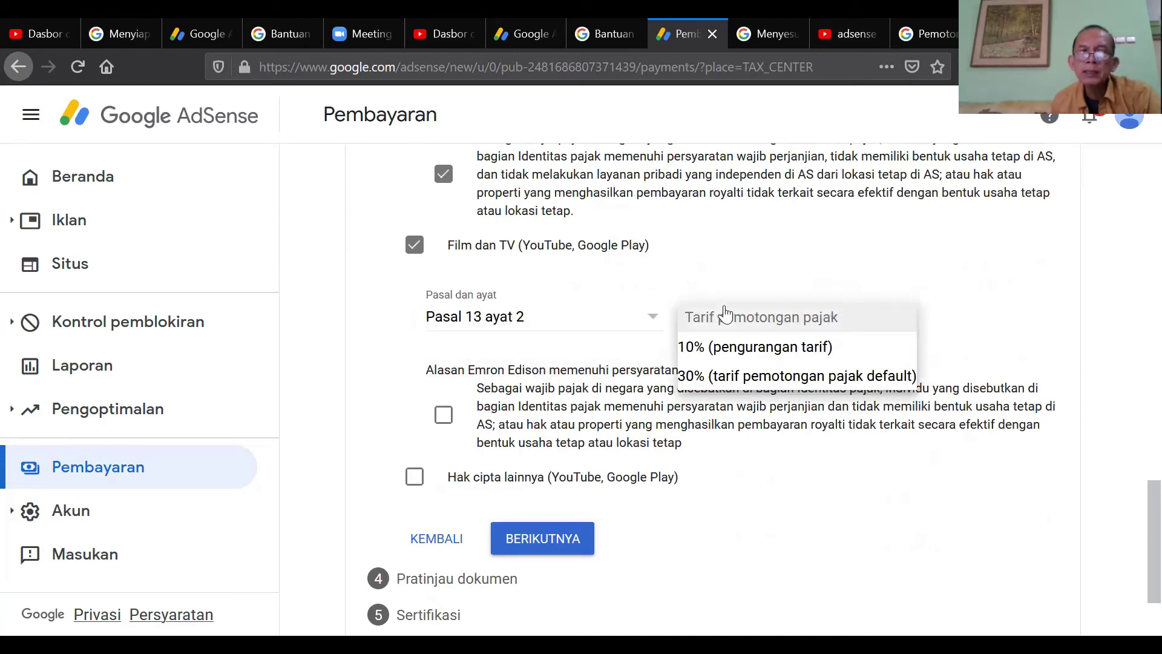
{"action": "left_click", "coordinate": [863, 357]}
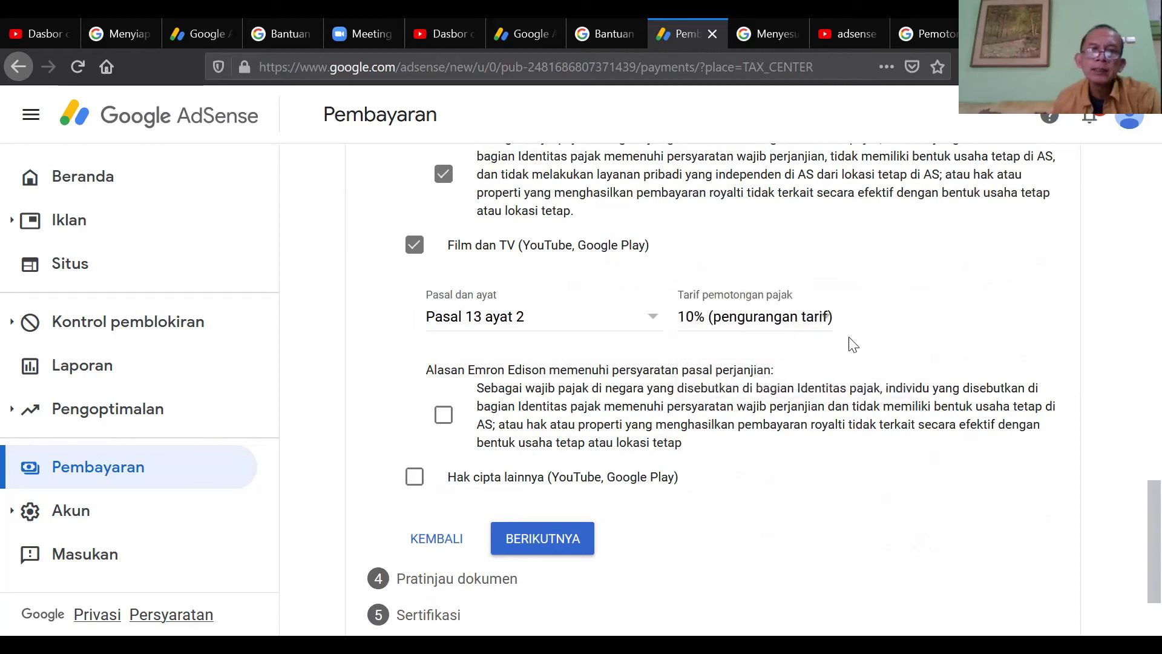
{"action": "left_click", "coordinate": [453, 417]}
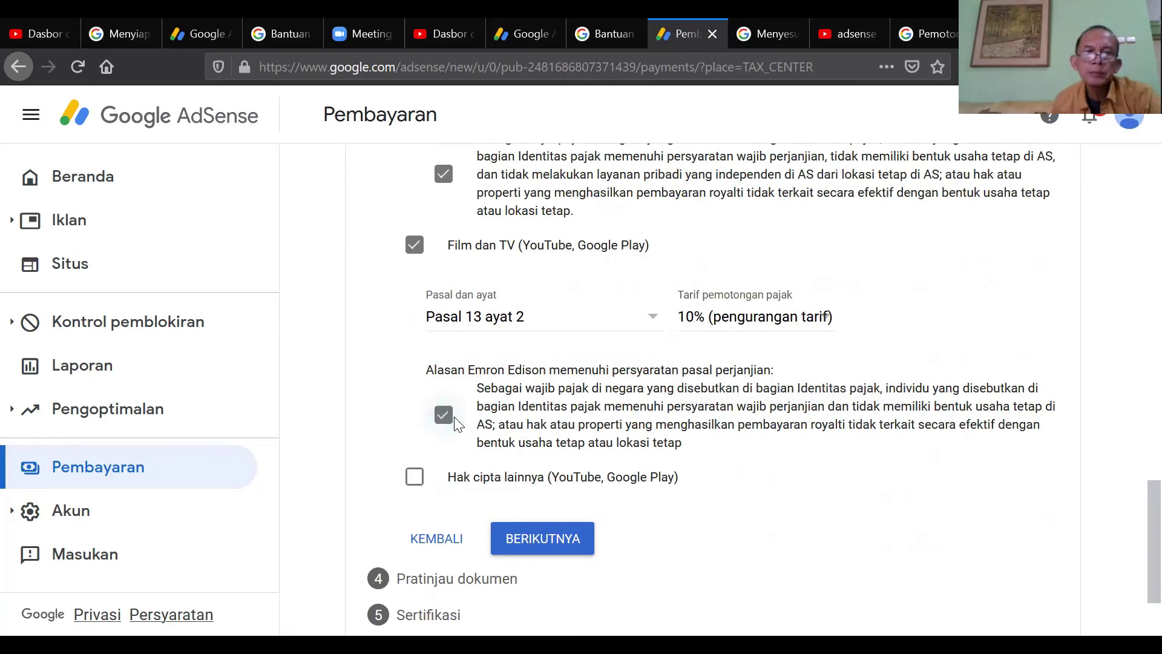
- Add Hak cipta lainnya under Pasal 13 ayat 2 at 10%, confirm eligibility, and continue
{"action": "left_click", "coordinate": [415, 485]}
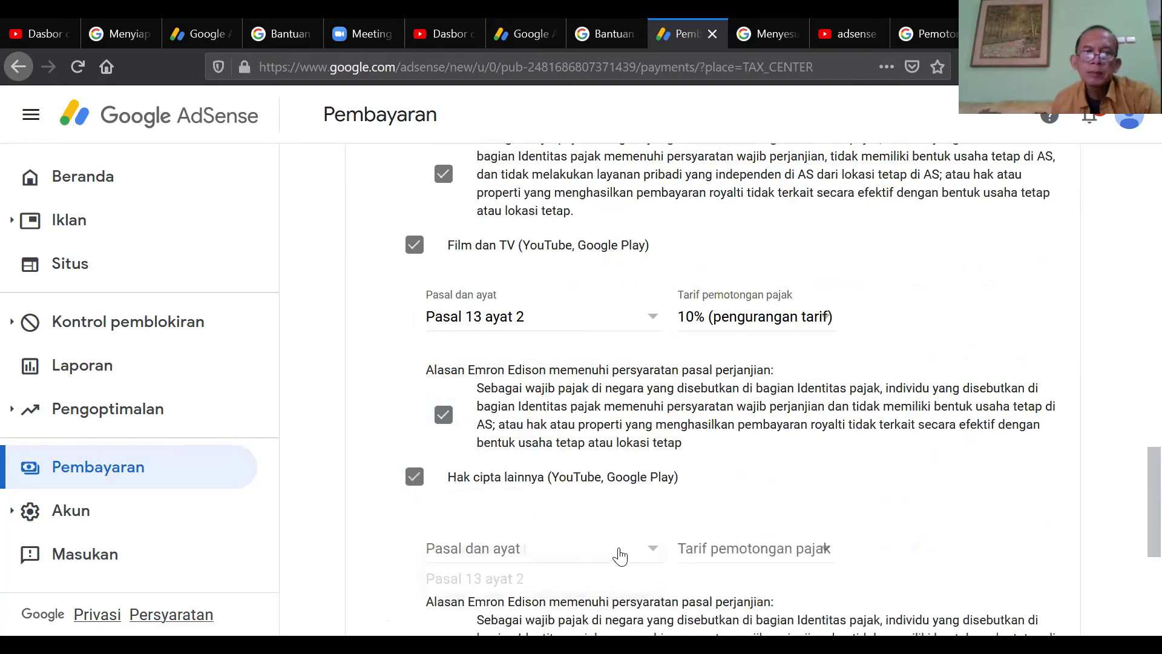
{"action": "left_click", "coordinate": [570, 582]}
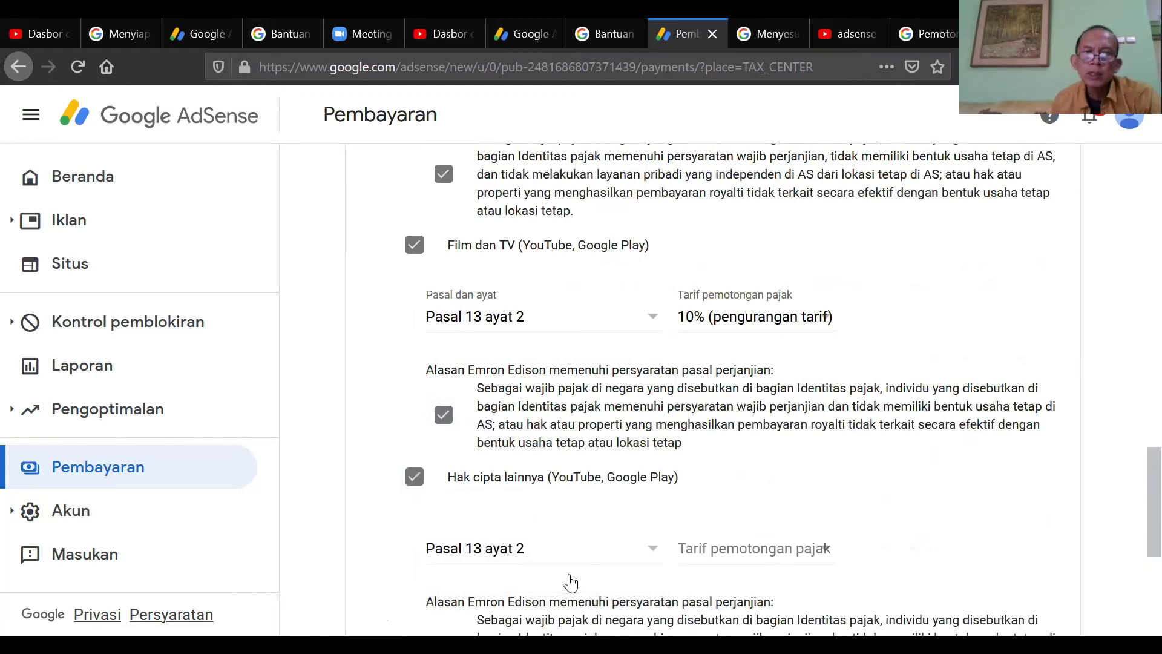
{"action": "left_click", "coordinate": [728, 556]}
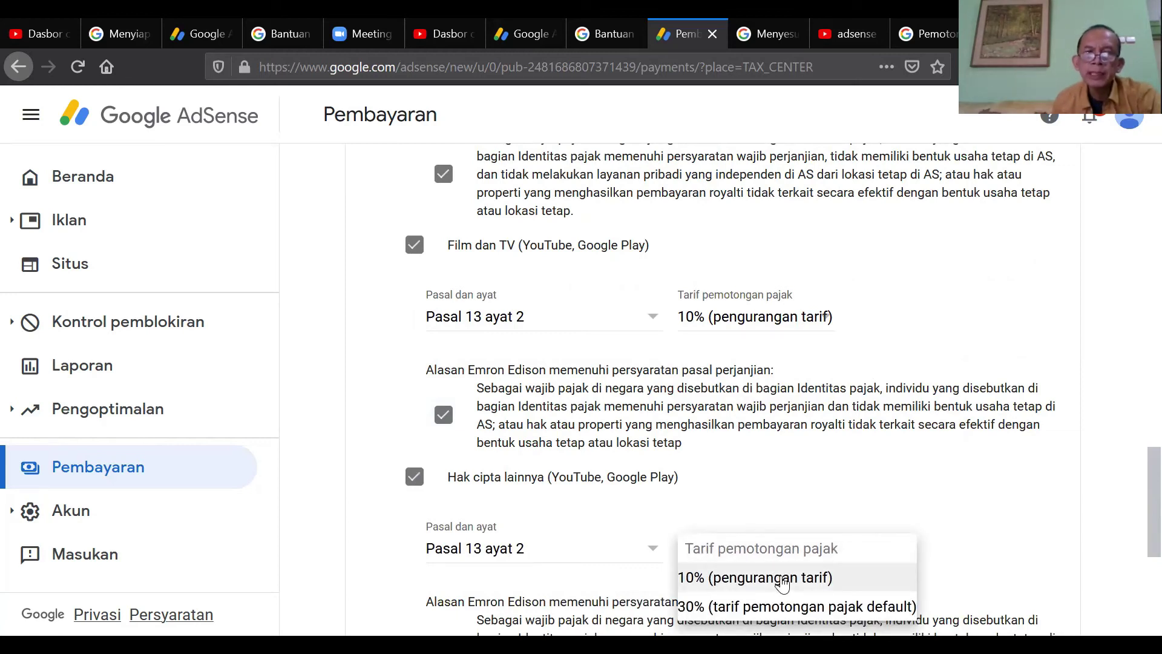
{"action": "left_click", "coordinate": [783, 583]}
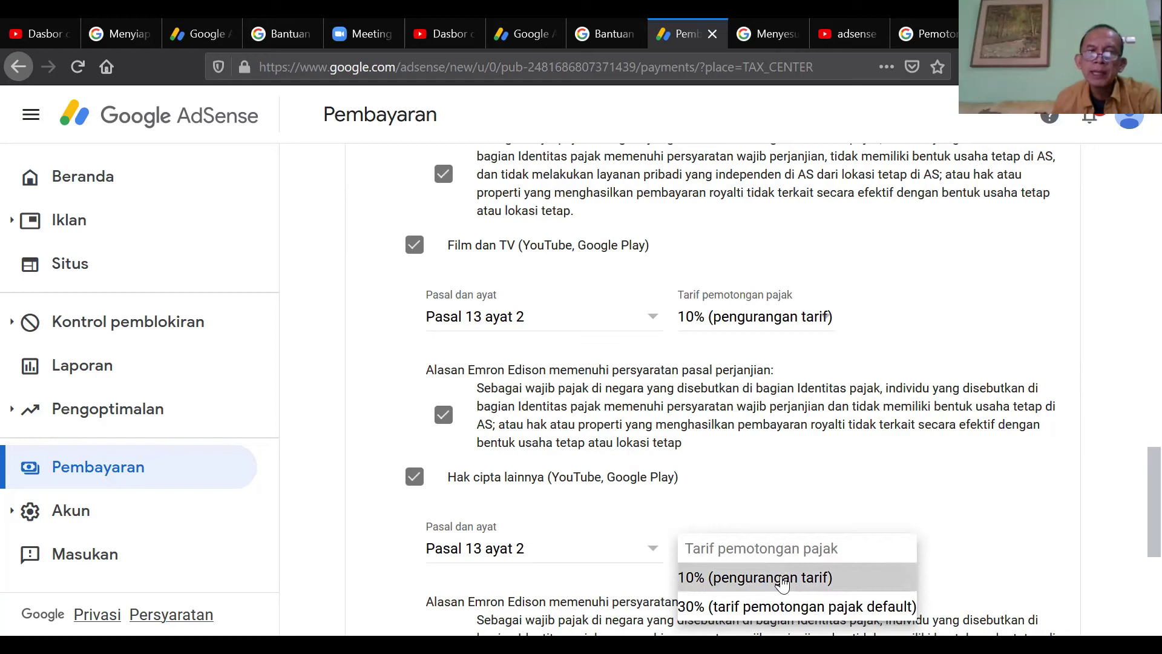
{"action": "left_click_drag", "start_coordinate": [1134, 457], "coordinate": [1133, 520]}
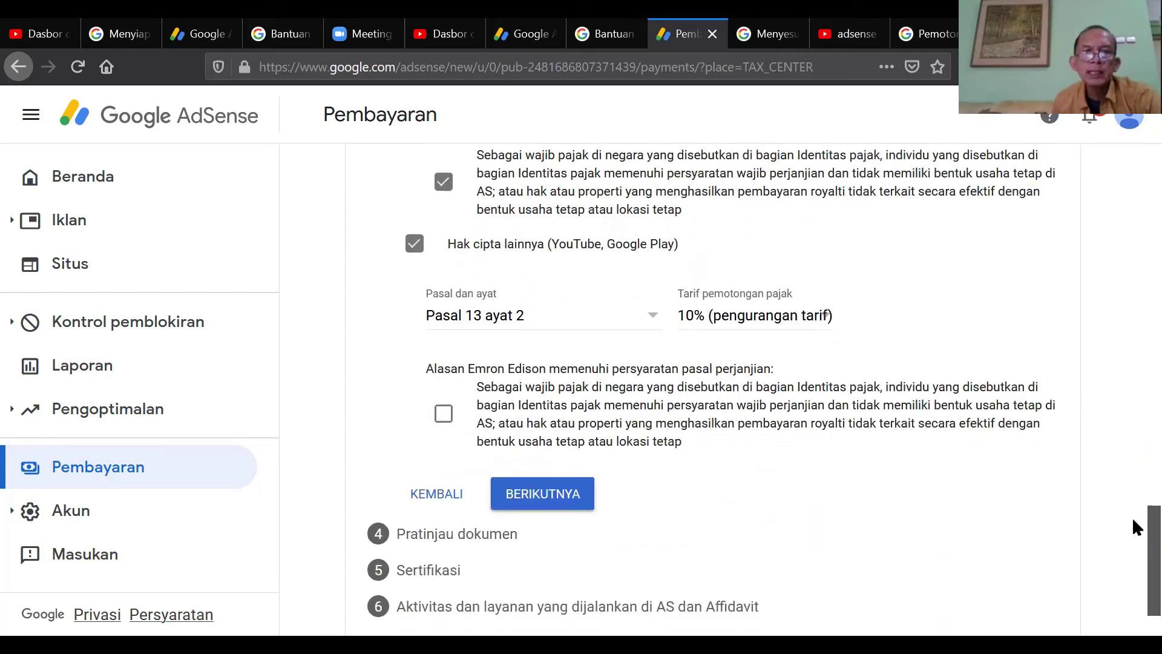
{"action": "left_click", "coordinate": [451, 420]}
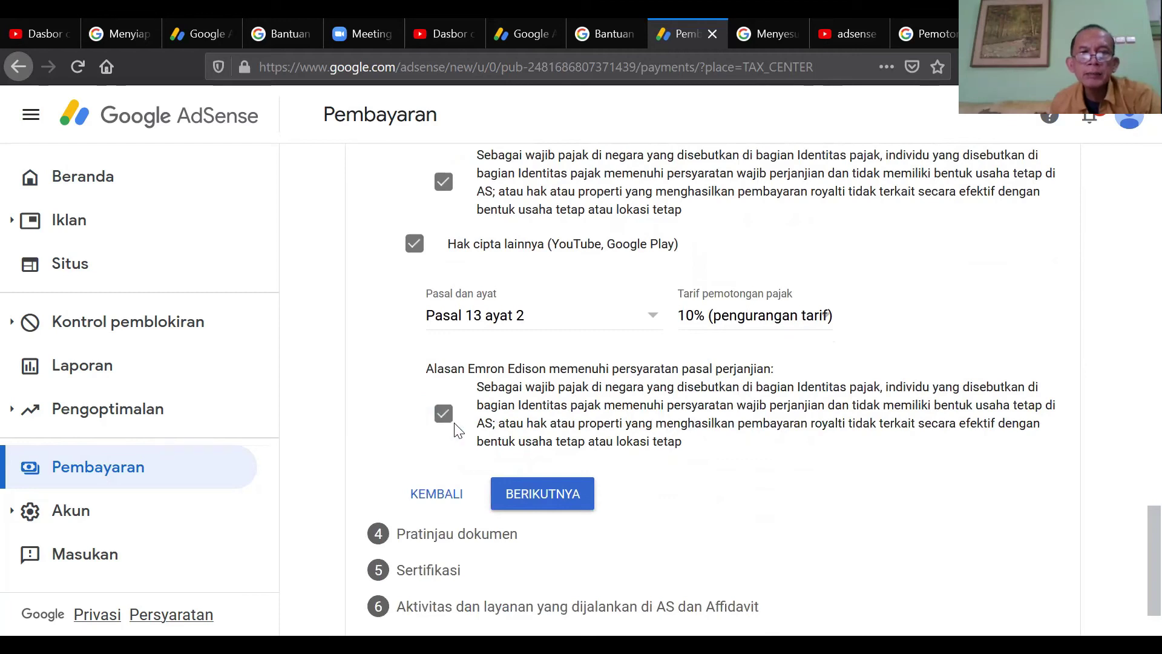
{"action": "left_click", "coordinate": [558, 498]}
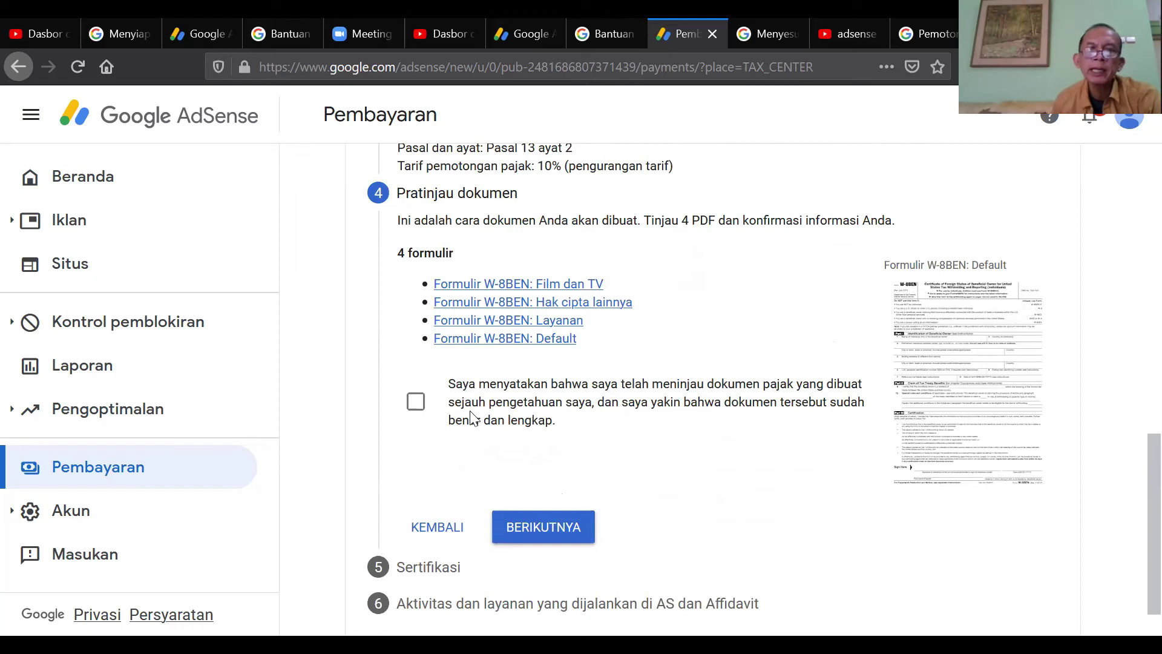
- Declare the four generated tax documents reviewed and proceed to the Sertifikasi step
{"action": "left_click", "coordinate": [418, 402]}
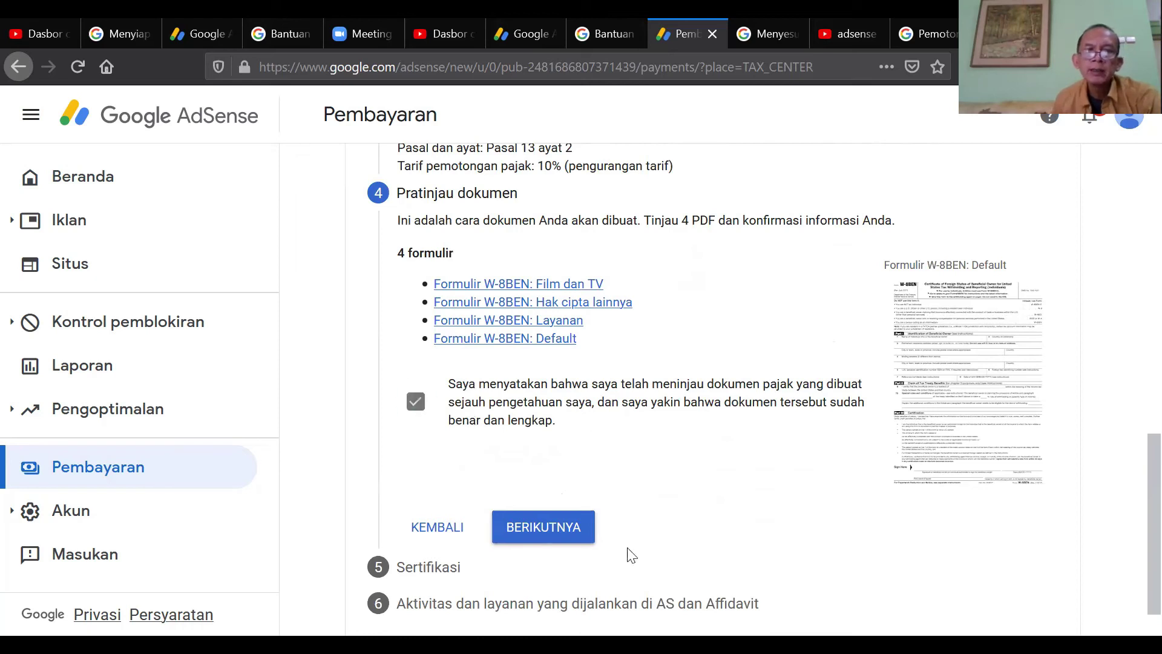
{"action": "left_click", "coordinate": [563, 527]}
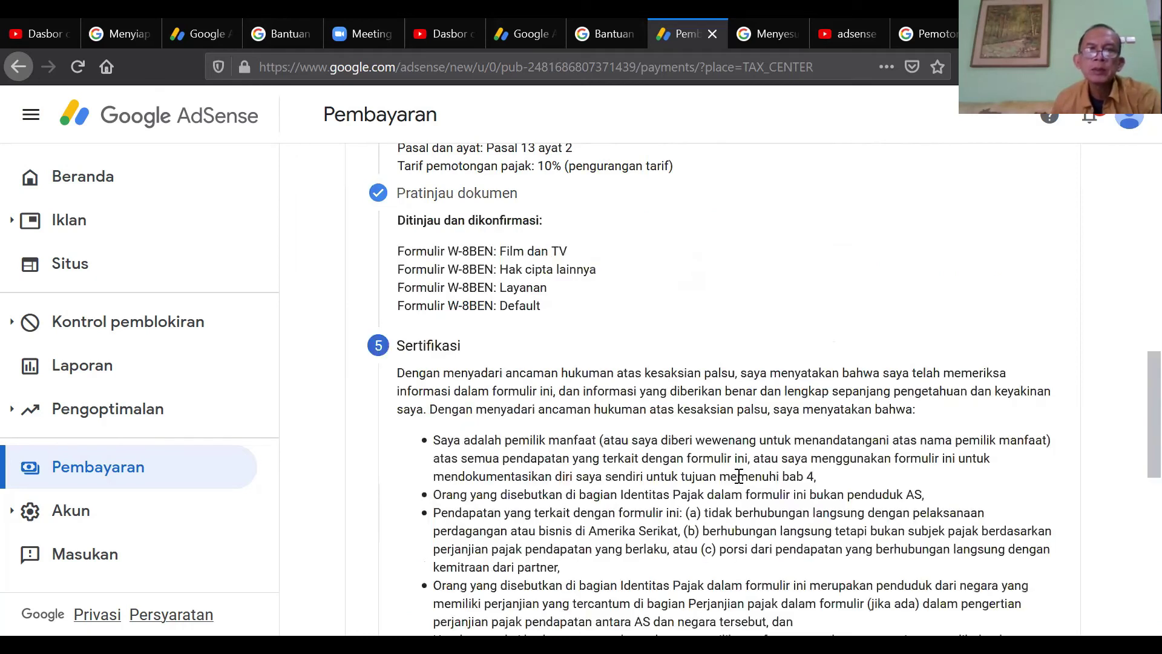
{"action": "scroll", "coordinate": [1132, 424], "scroll_direction": "down", "scroll_amount": 2}
{"action": "scroll", "coordinate": [1134, 459], "scroll_direction": "down", "scroll_amount": 7}
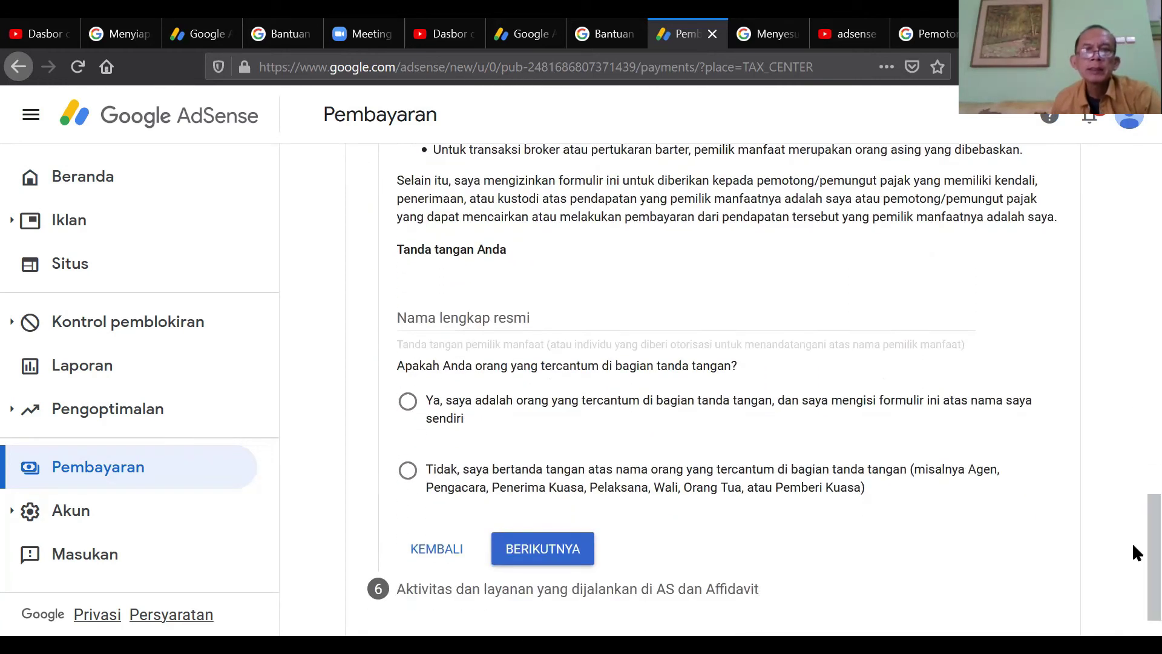
- Sign with your full legal name, choose Ya for signing personally, and continue
{"action": "left_click", "coordinate": [476, 310]}
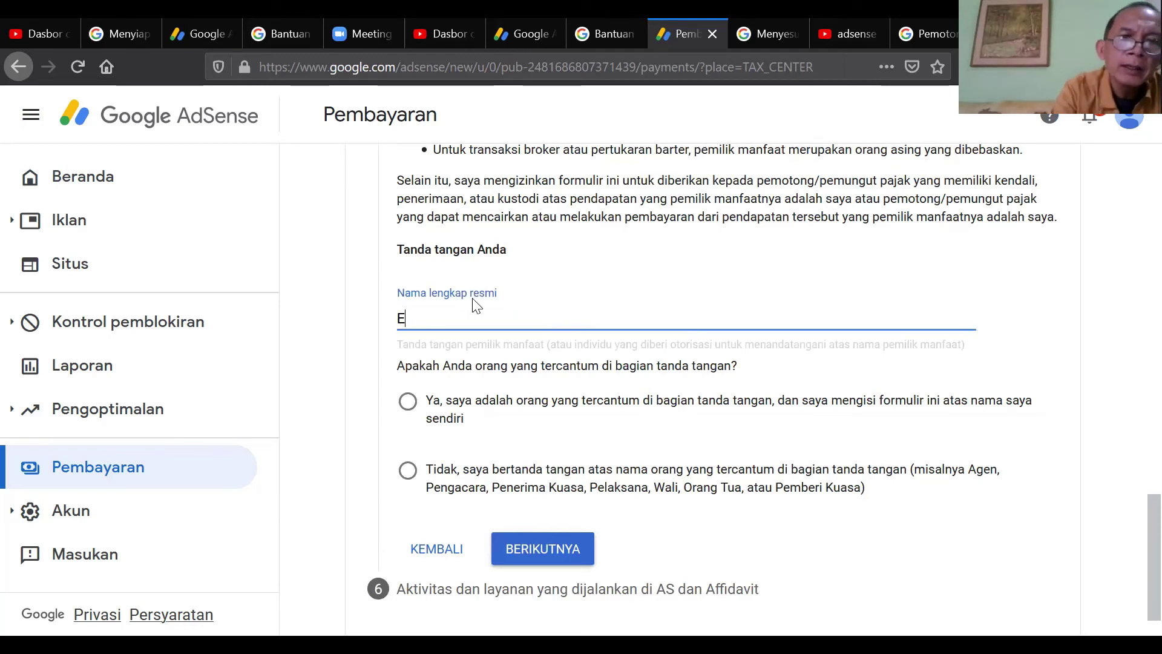
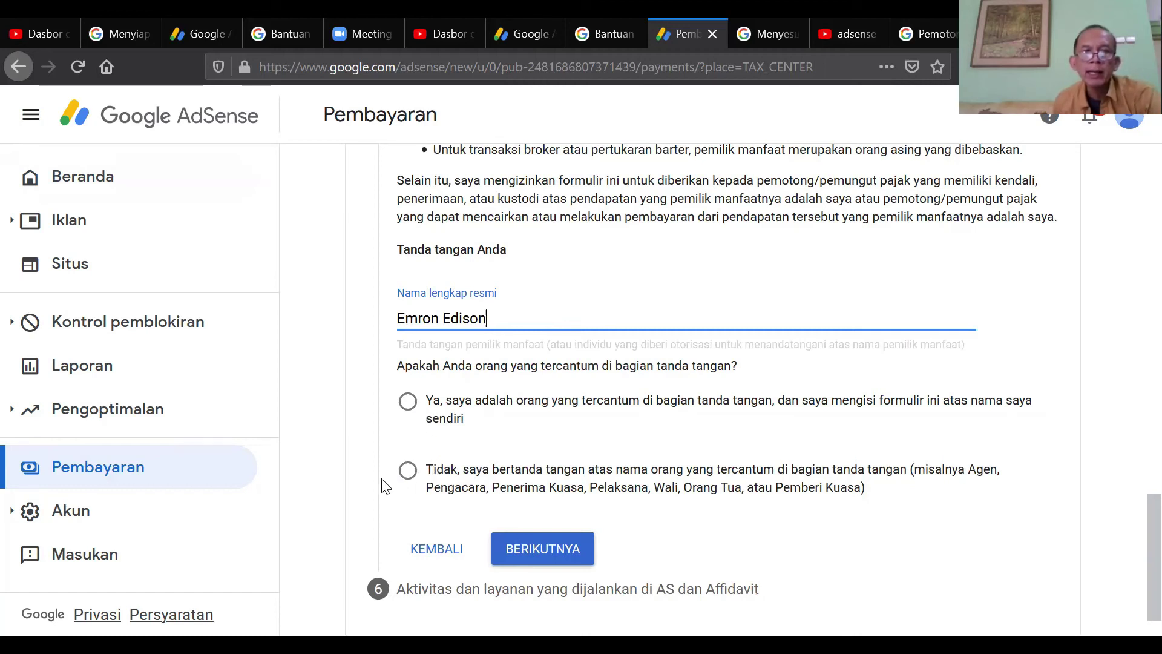
{"action": "left_click", "coordinate": [410, 412]}
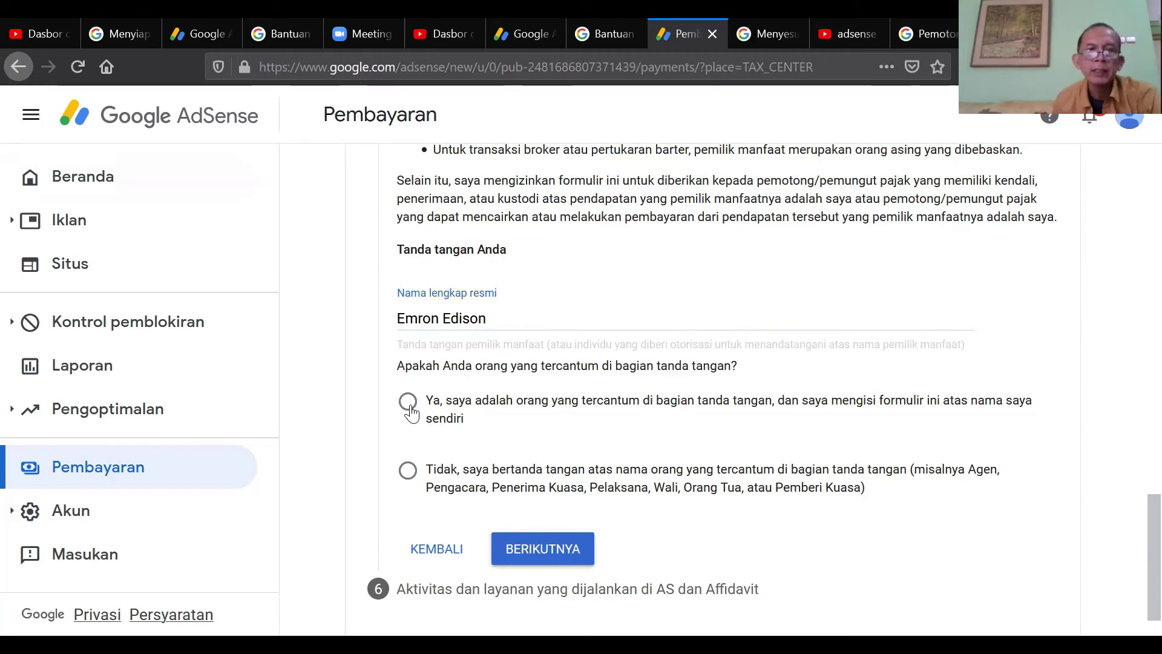
{"action": "left_click", "coordinate": [560, 551]}
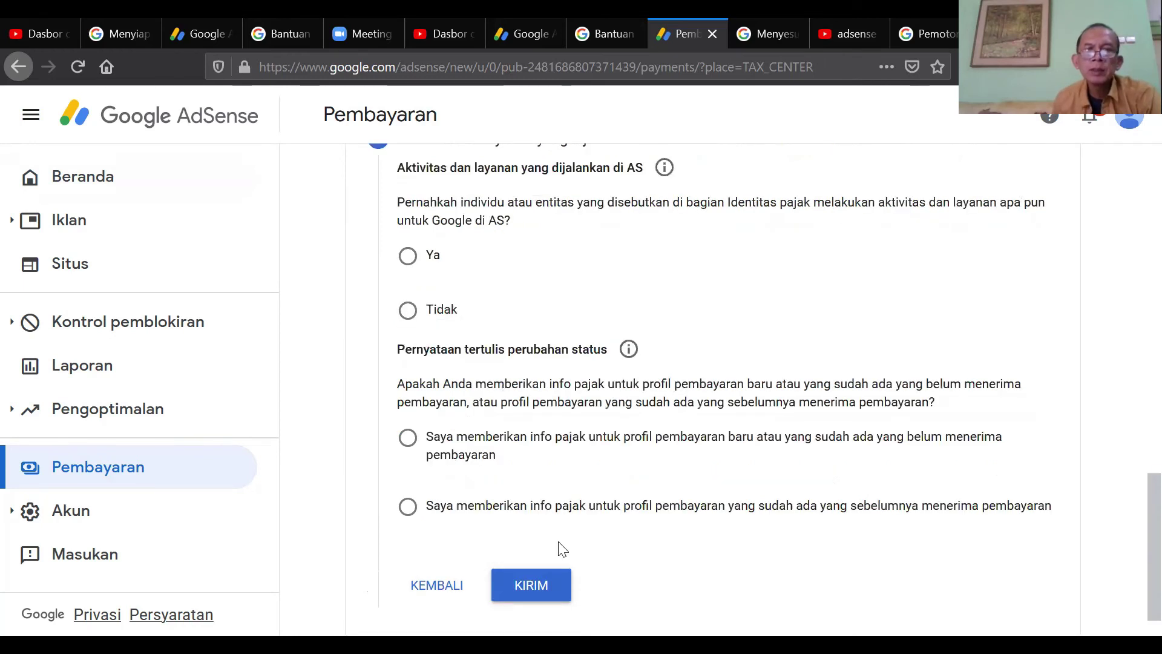
- Answer 'Tidak' for services performed in the US, then submit the W-8BEN with KIRIM
{"action": "scroll", "coordinate": [1135, 472], "scroll_direction": "up", "scroll_amount": 1}
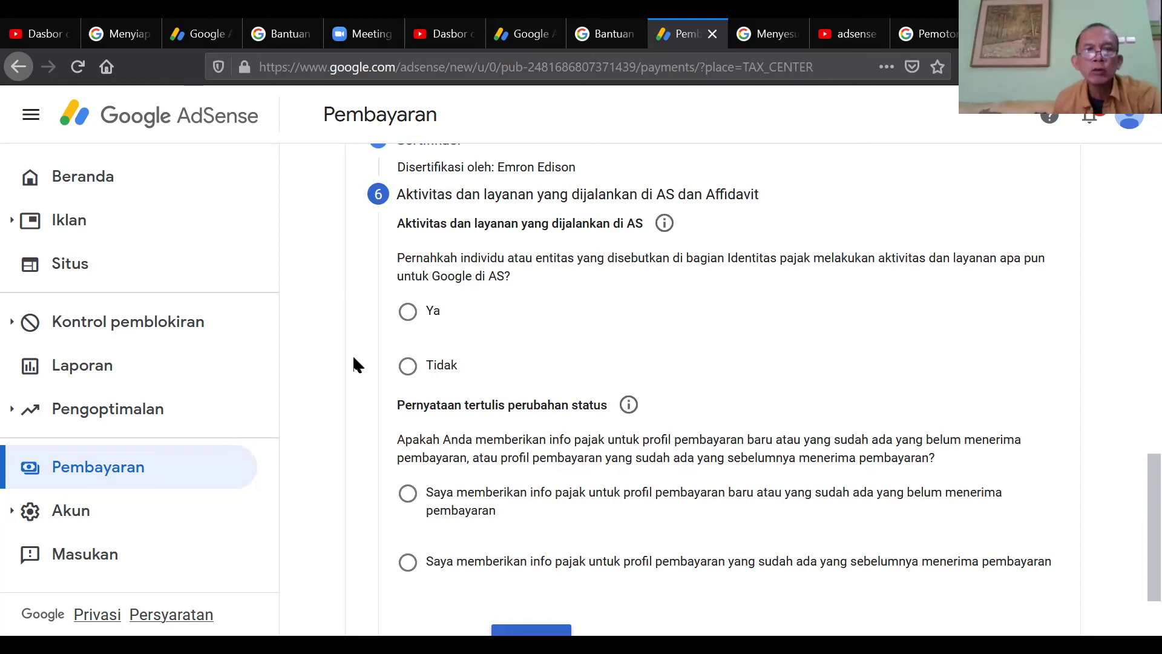
{"action": "left_click", "coordinate": [403, 372]}
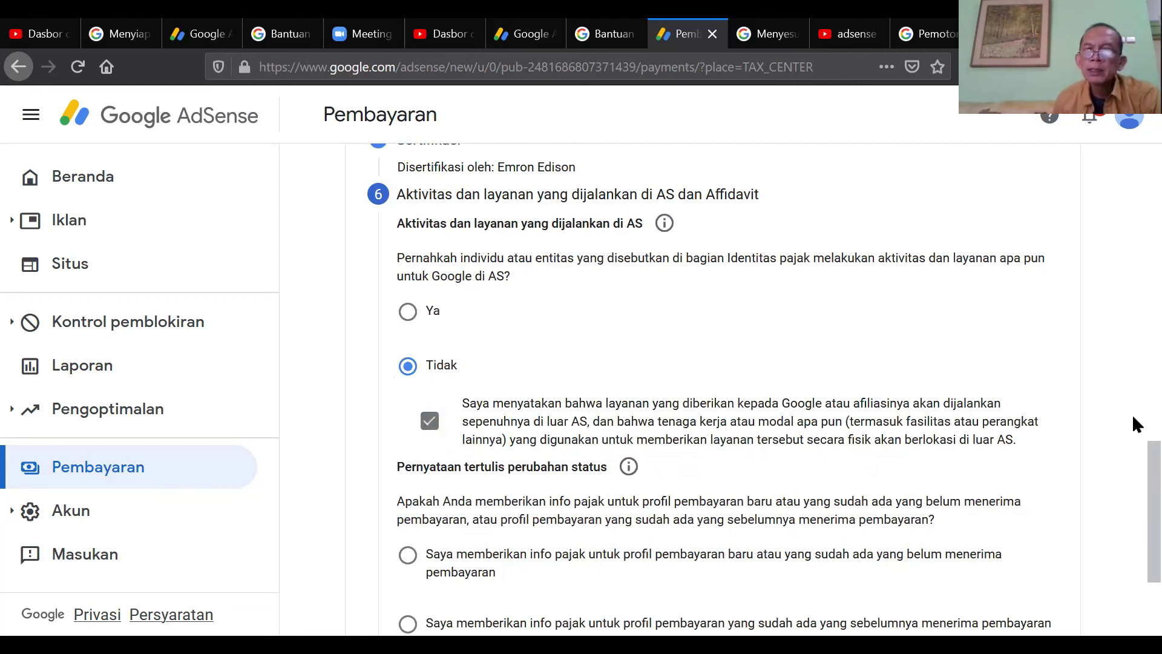
{"action": "scroll", "coordinate": [1132, 474], "scroll_direction": "down", "scroll_amount": 2}
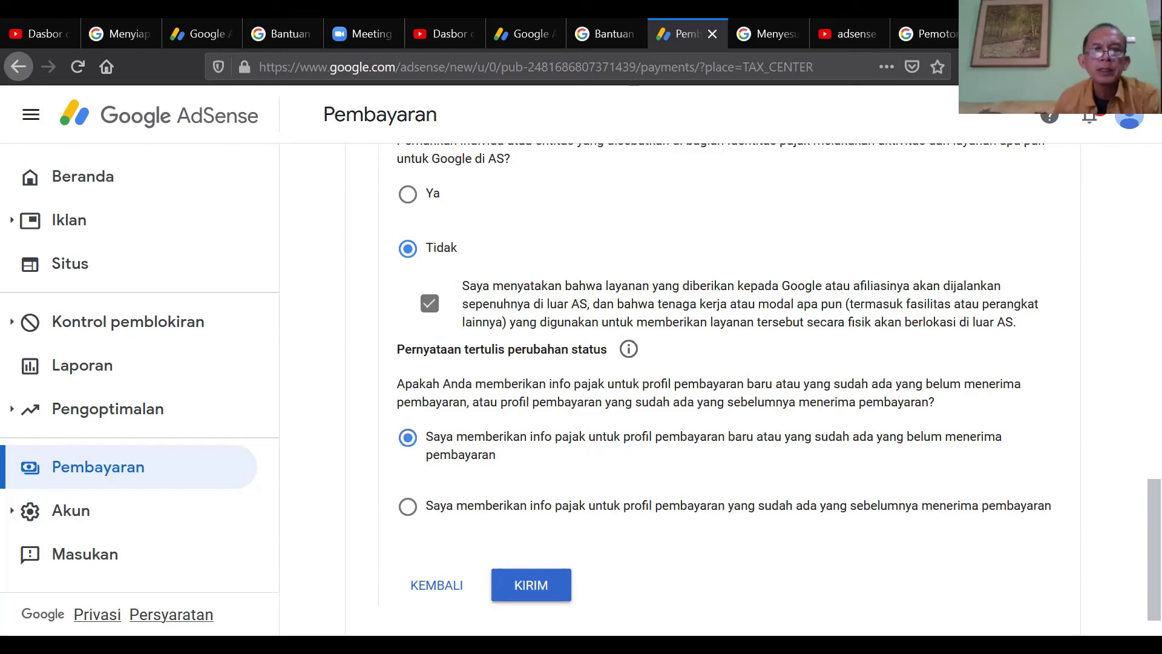
{"action": "left_click", "coordinate": [534, 592]}
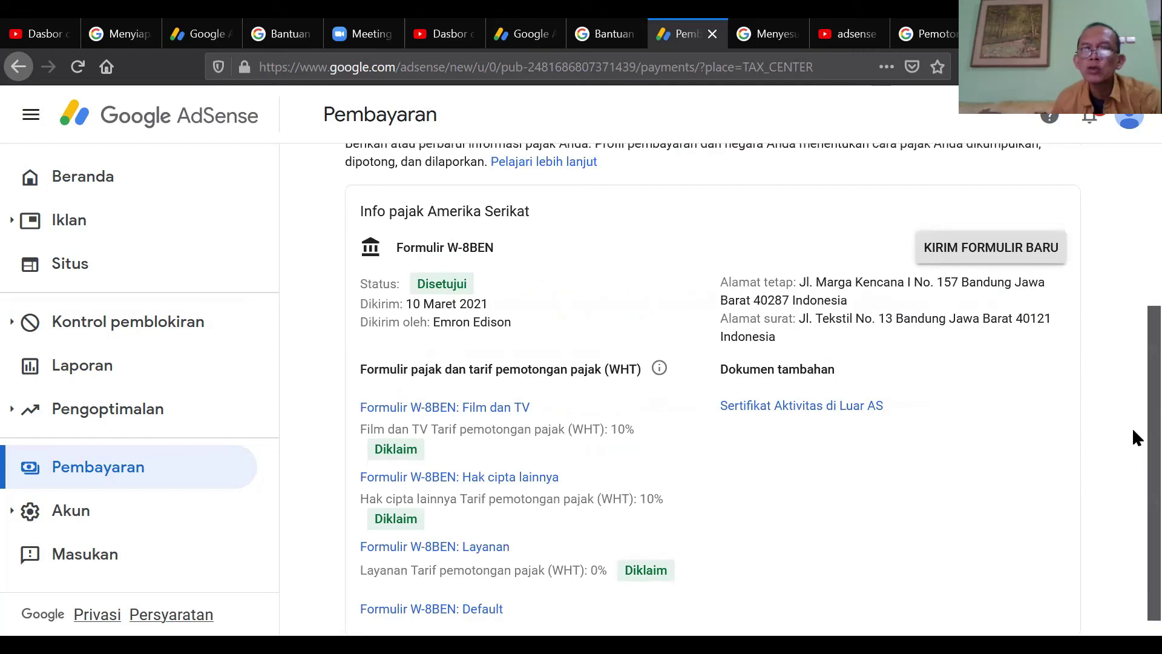
- Scroll the tax info page to confirm W-8BEN Disetujui with 10% Film dan TV, 10% Hak cipta lainnya, 0% Layanan
{"action": "scroll", "coordinate": [1132, 449], "scroll_direction": "up", "scroll_amount": 4}
{"action": "scroll", "coordinate": [1132, 239], "scroll_direction": "down", "scroll_amount": 4}
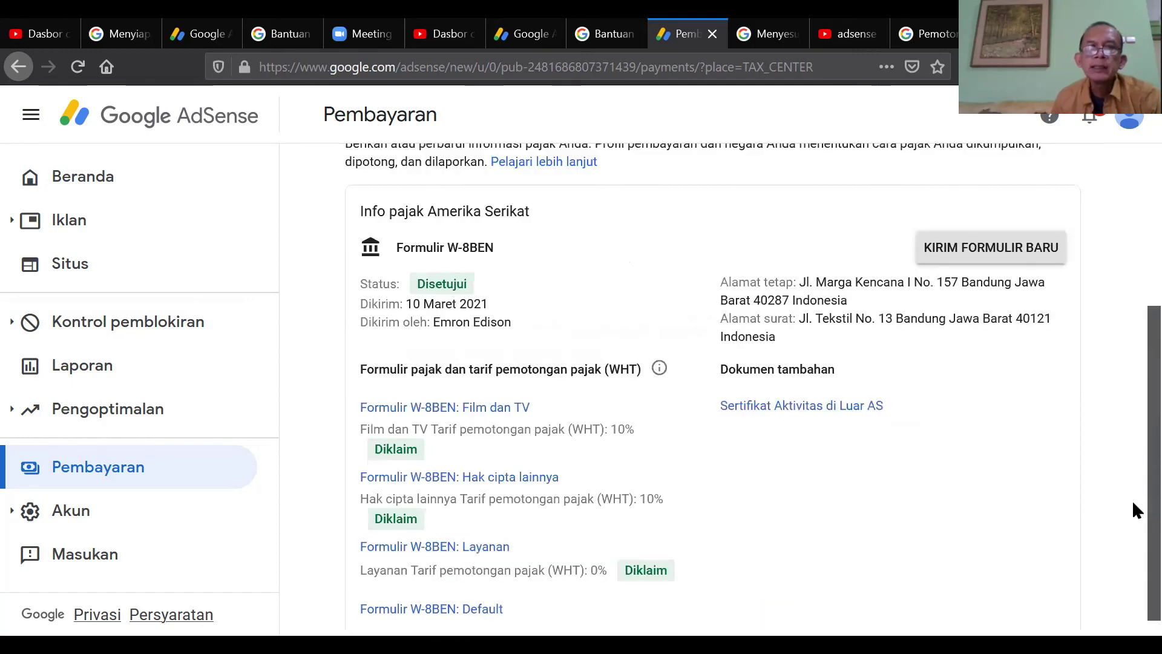